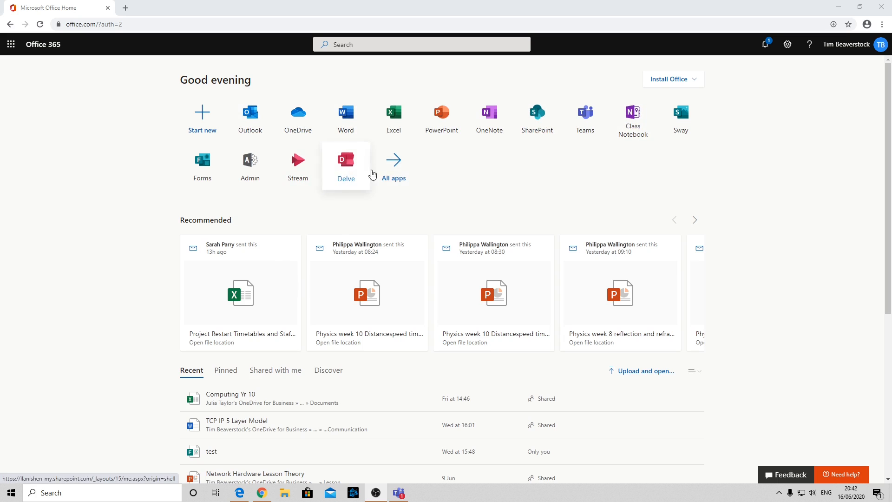
Switch to the Microsoft Teams desktop app and start creating a new team of the Class type.
click(396, 167)
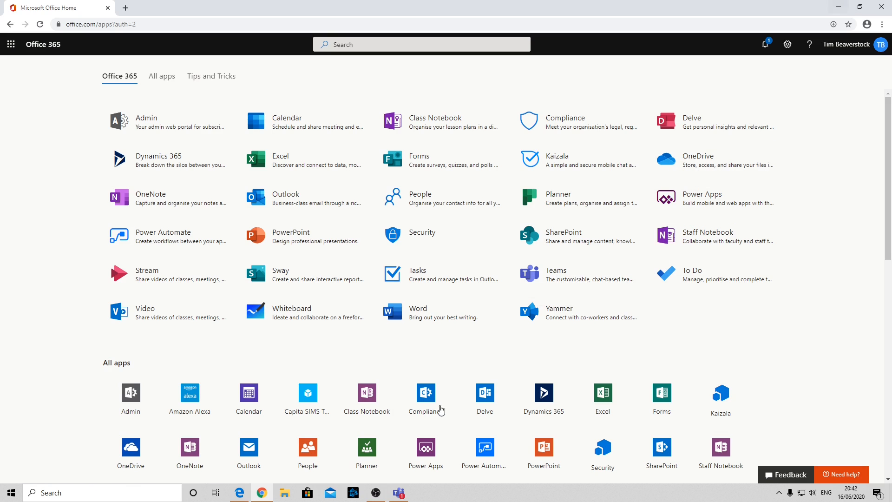
click(398, 492)
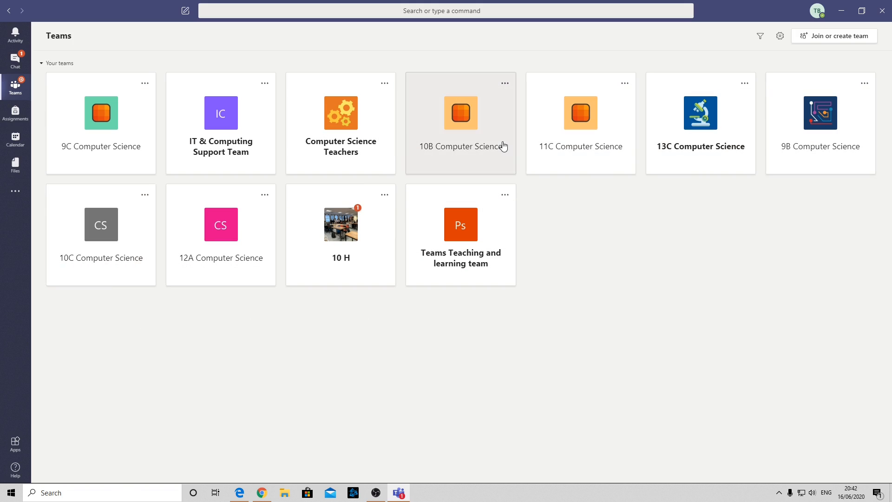
click(839, 37)
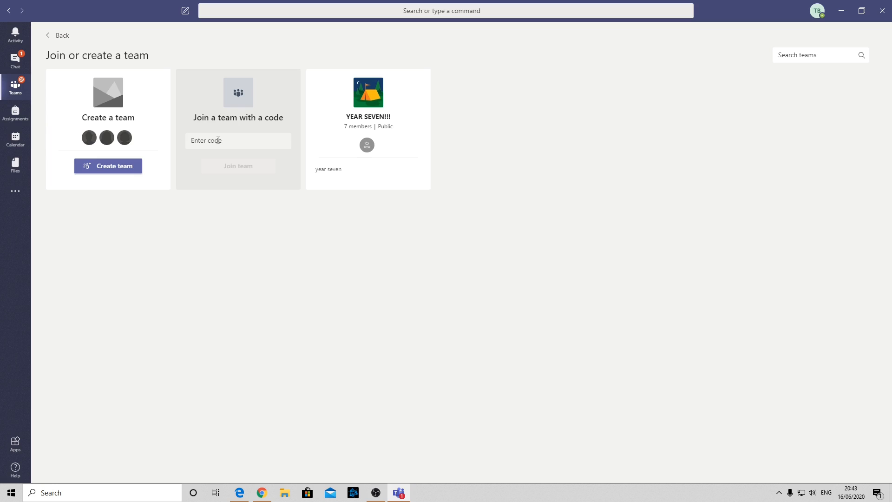
click(108, 173)
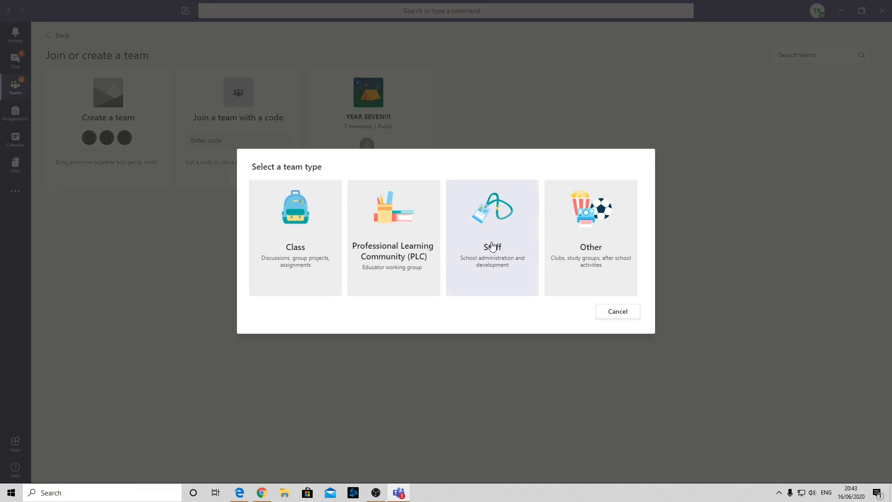
click(297, 242)
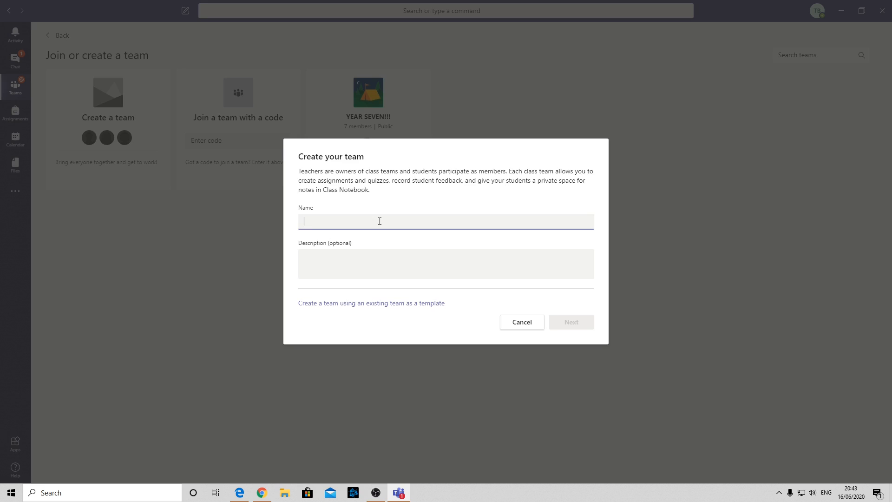
Name the class team "Test Year 10 Computer Science" and create it without a description.
text(Test Year )
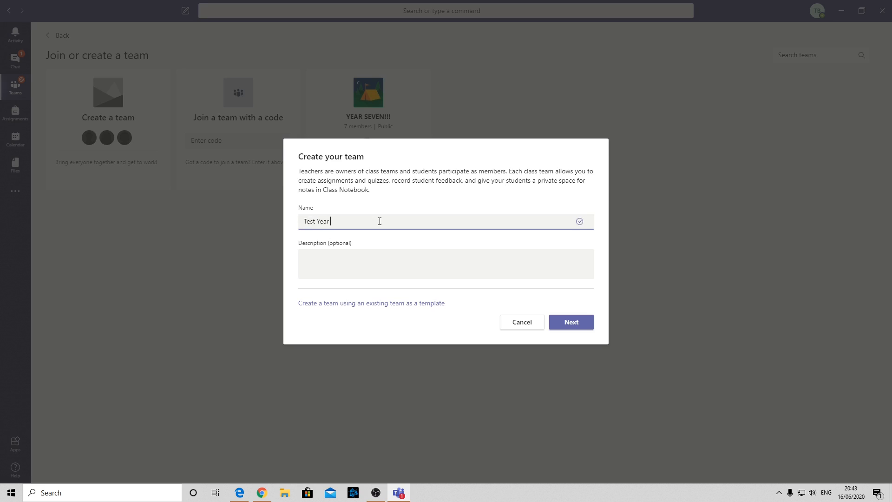
text(10 GCSE)
key(BackSpace)
key(BackSpace)
key(BackSpace)
text(Computer Science)
click(572, 324)
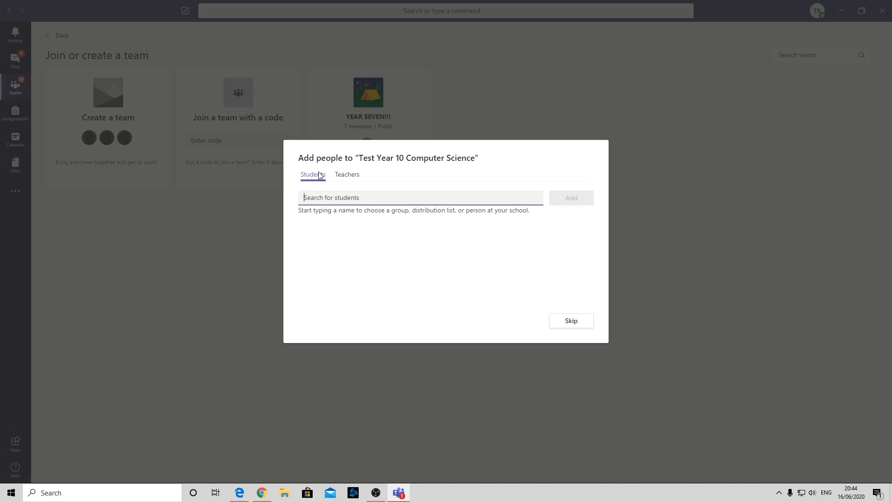
Add the pupil.user account to the new team as a student and finish adding people.
click(349, 177)
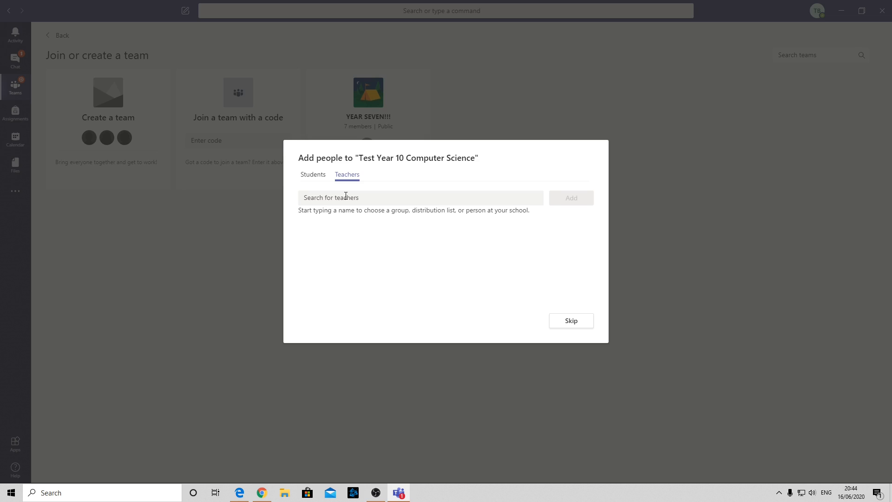
click(312, 175)
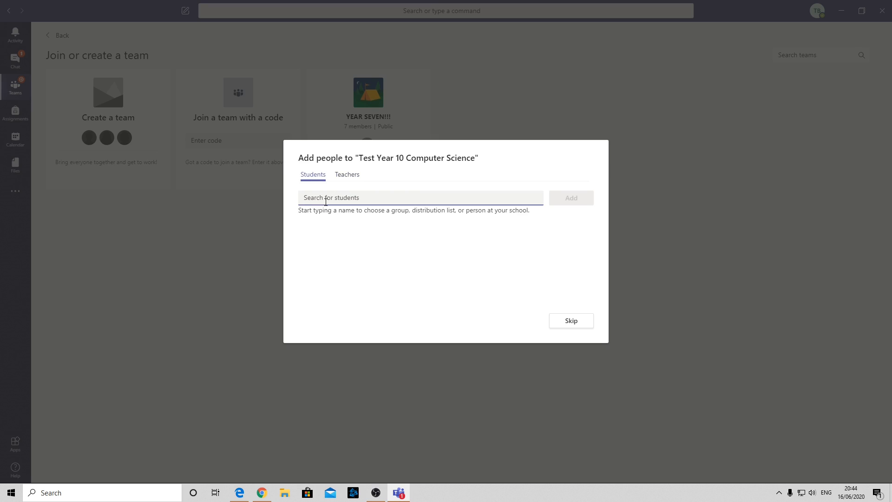
text(pupil)
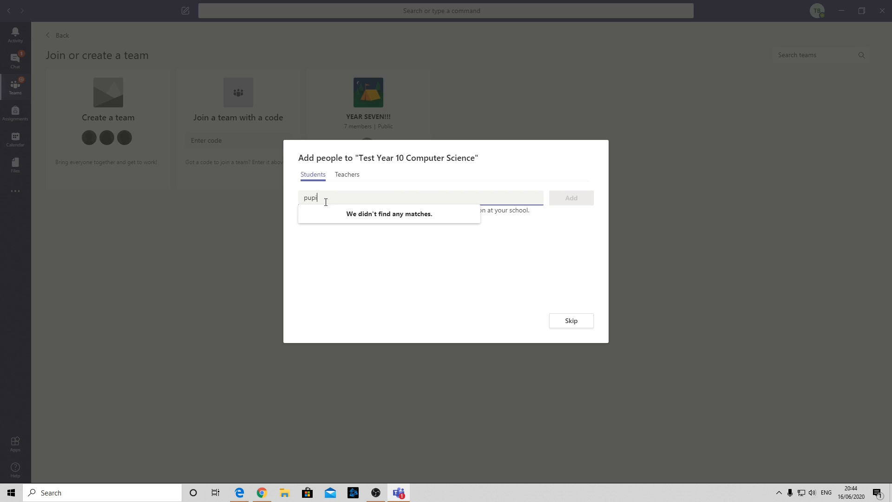
text(.user)
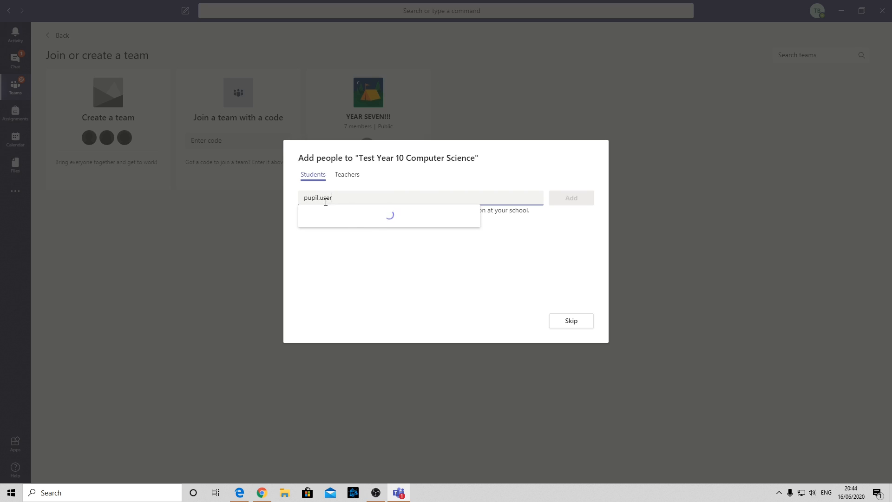
click(341, 227)
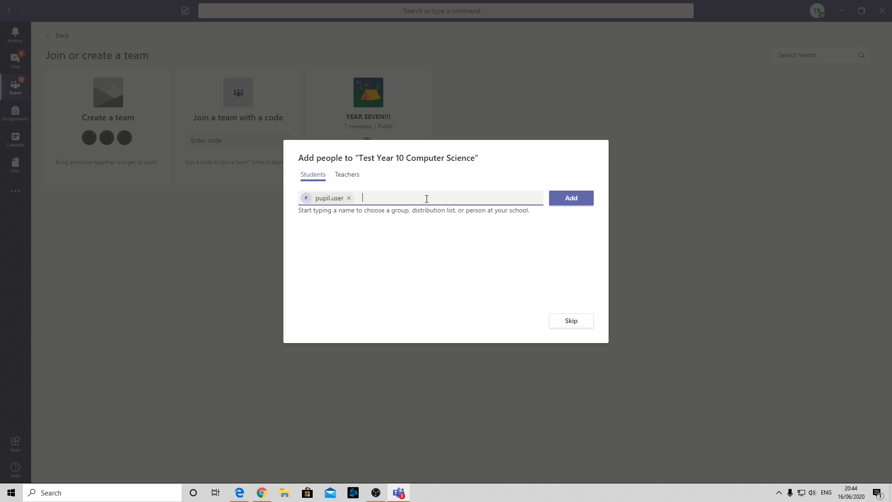
click(568, 203)
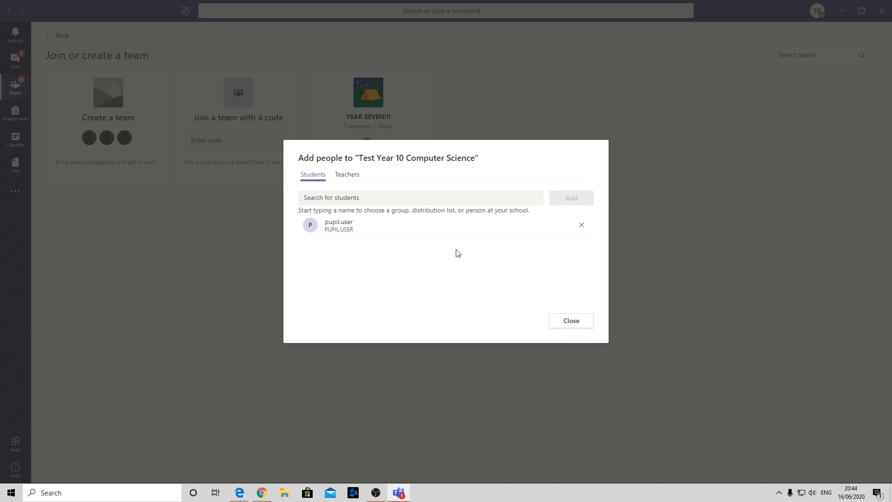
click(572, 321)
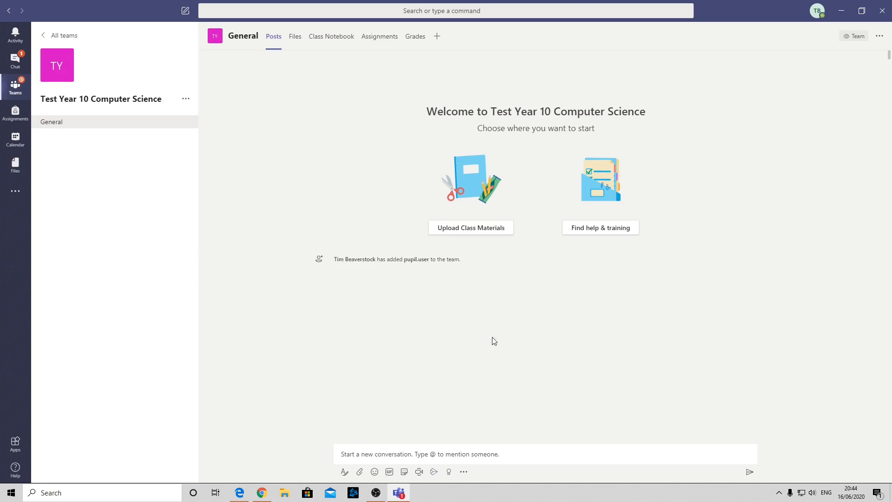
Post the message "Welcome to the team" in the team's General channel.
click(359, 451)
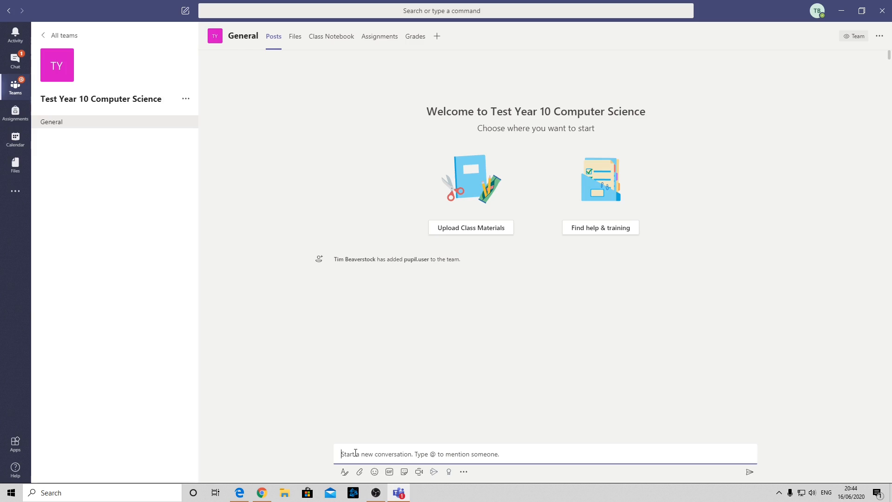
text(welc)
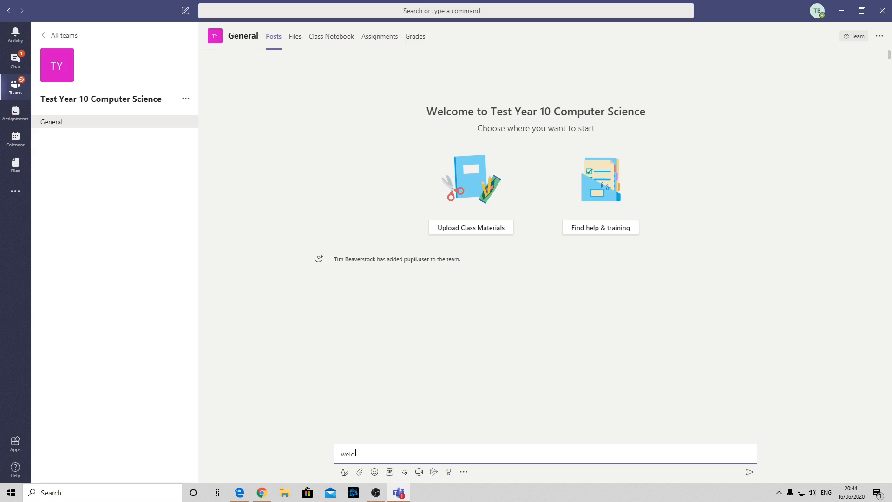
text(ome to the team)
click(346, 451)
key(BackSpace)
text(W)
key(Return)
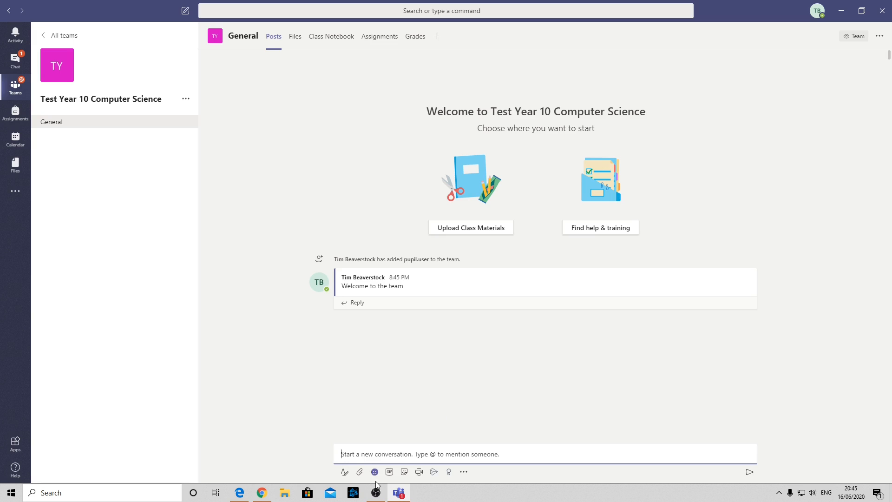
Switch to the pupil's Office 365 session in Edge, launch Teams and open the Test Year 10 Computer Science team.
click(241, 493)
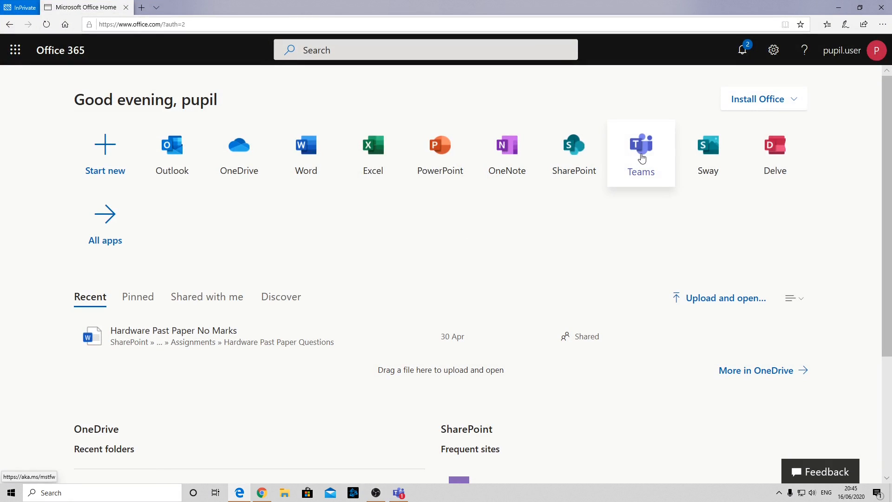
click(640, 163)
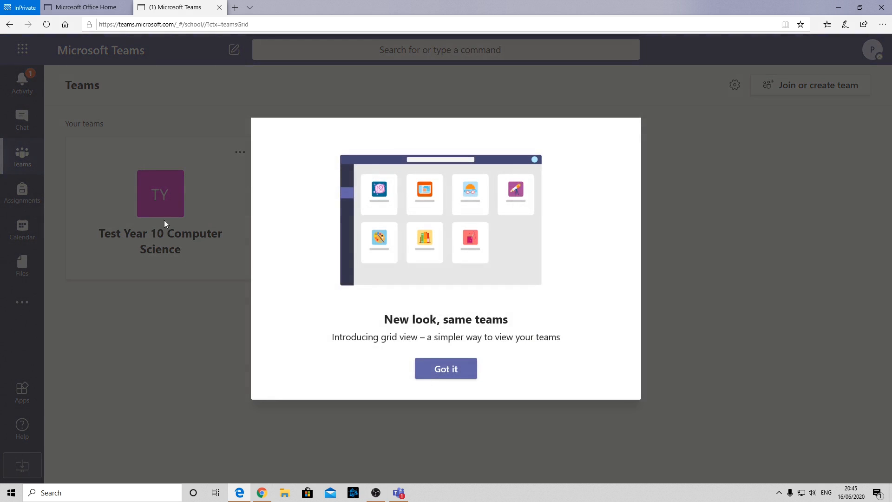
click(435, 368)
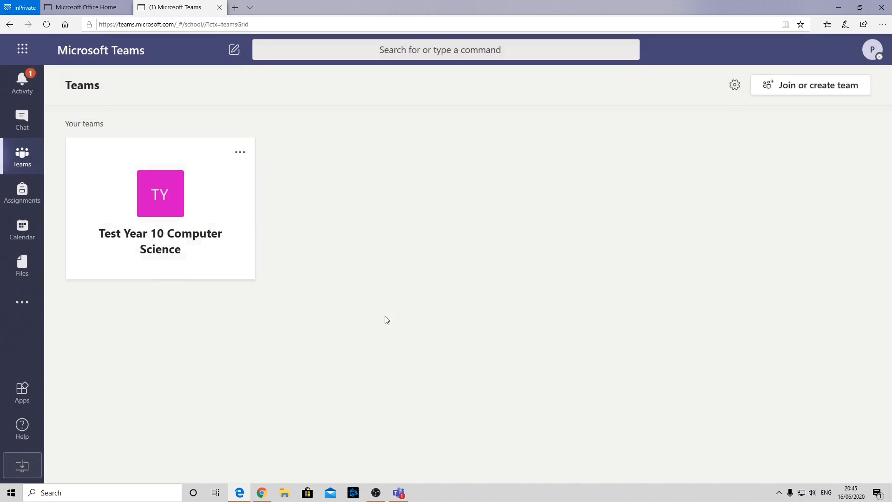
click(160, 197)
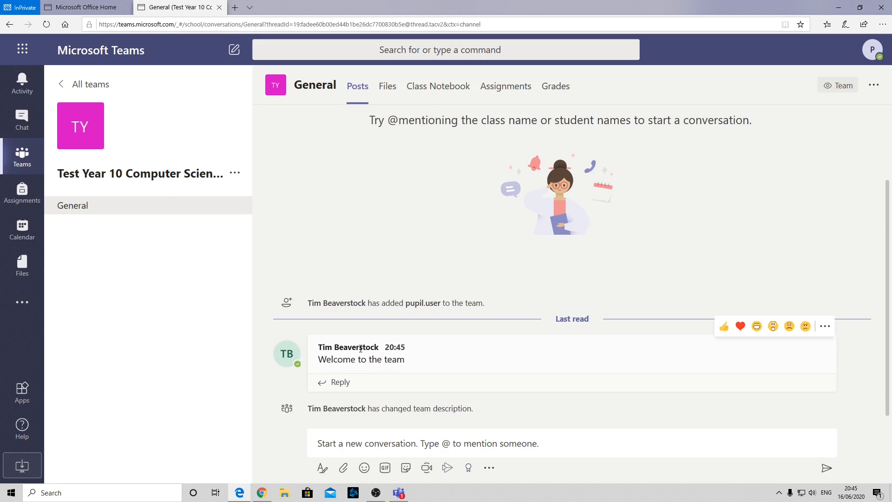
Reply "thank you sir" to the teacher's welcome post as the pupil.
click(343, 382)
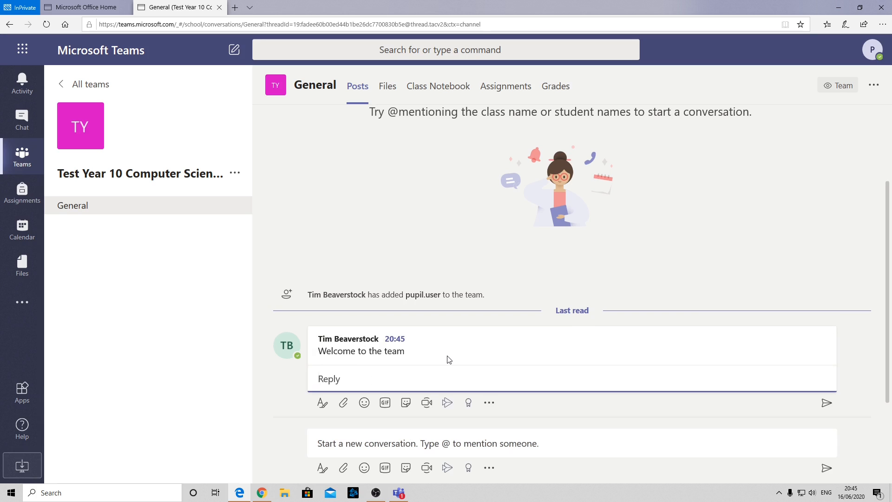
text(thank you sir)
key(Return)
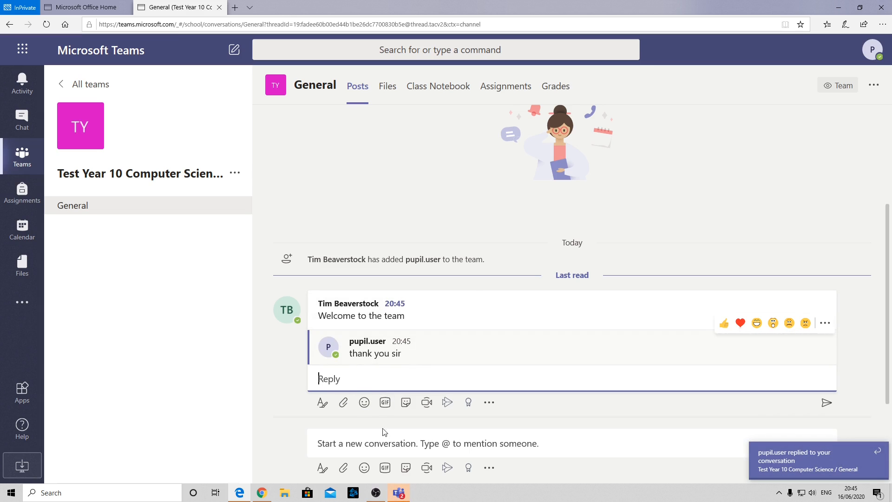
Switch back to the teacher's Teams app, check the activity feed for the pupil's reply and return to the team.
click(399, 492)
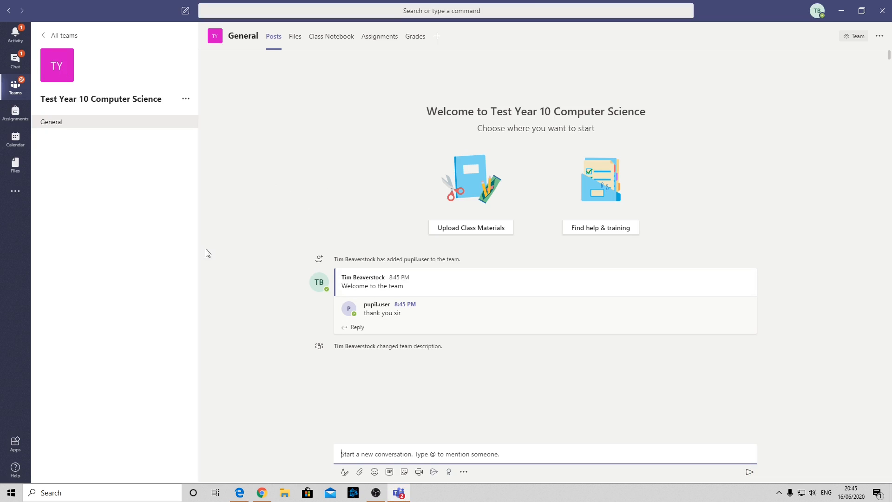
click(15, 33)
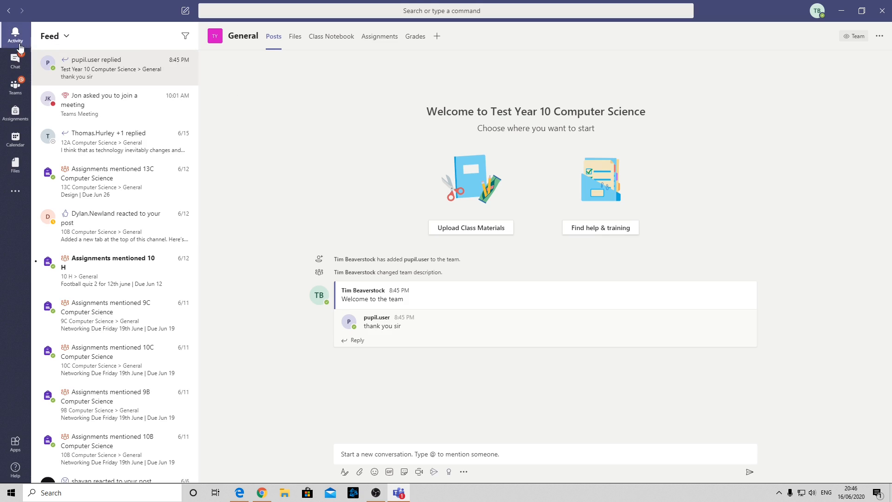
click(14, 99)
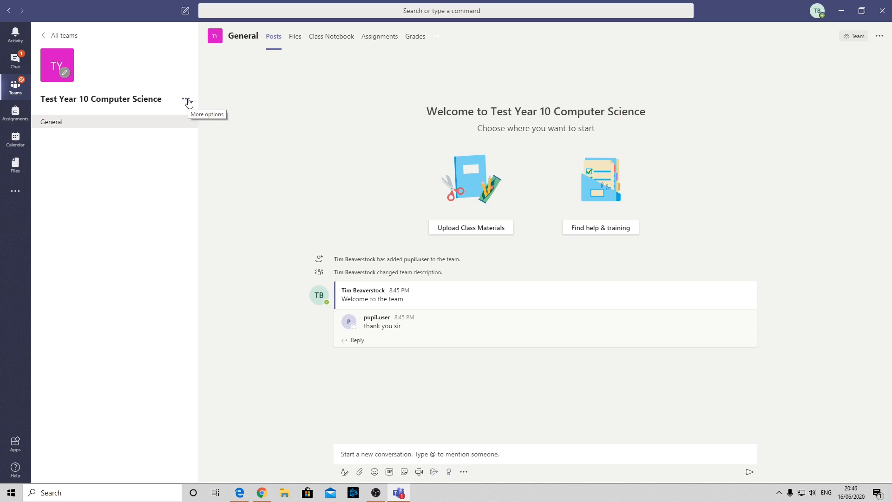
Review the team's owners and members, the pupil's role options and the dialog for adding members.
click(186, 99)
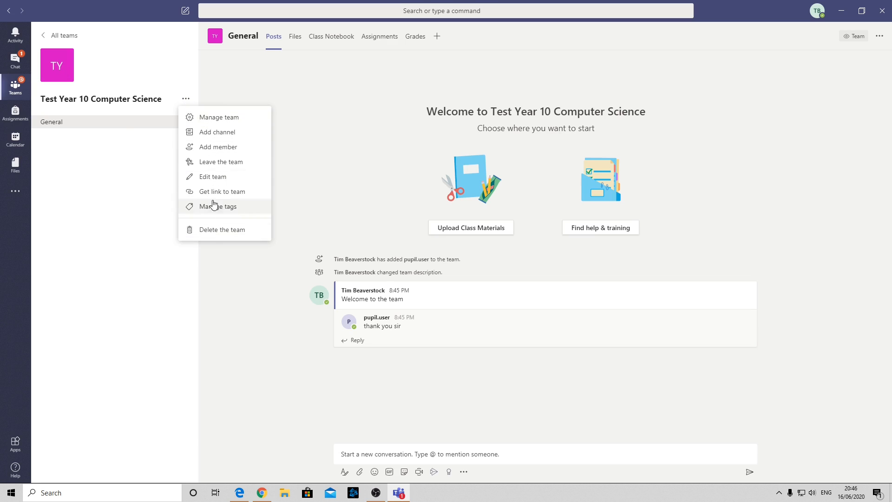
click(211, 118)
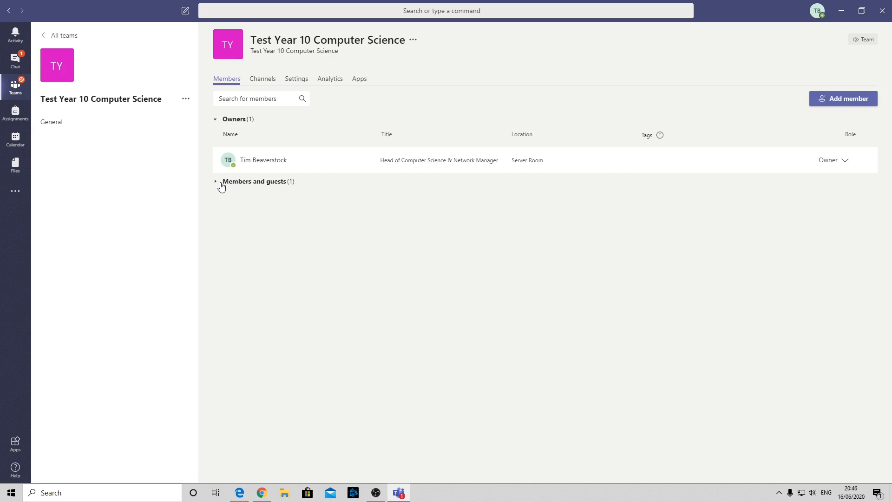
click(221, 185)
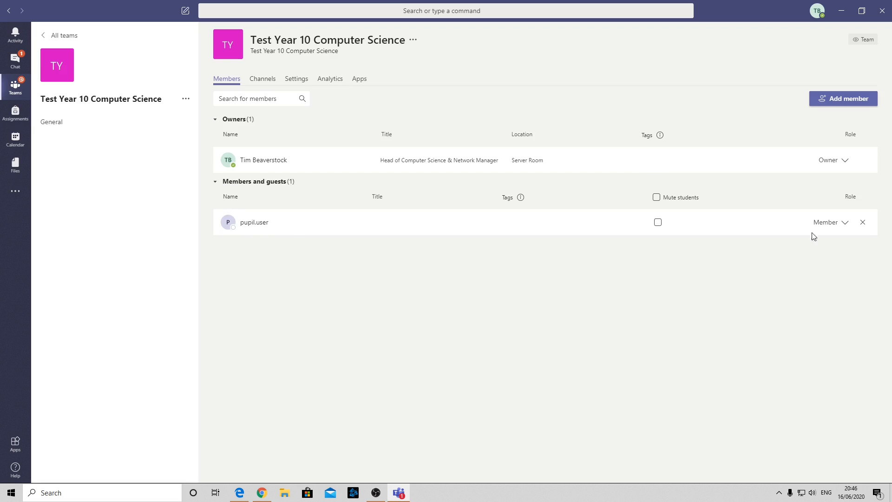
click(845, 223)
click(844, 223)
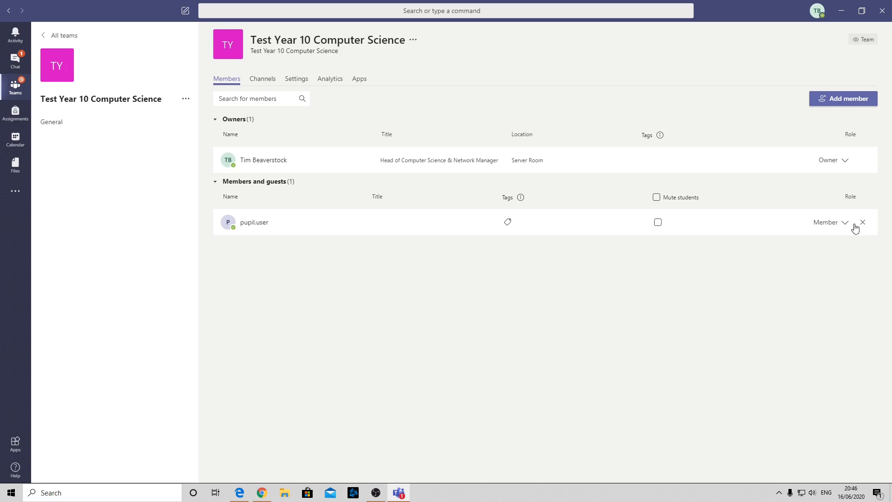
click(833, 100)
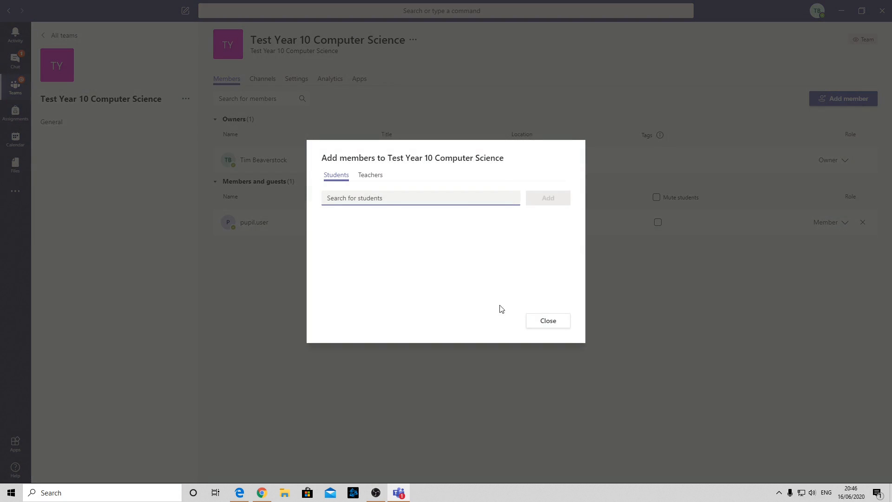
click(557, 321)
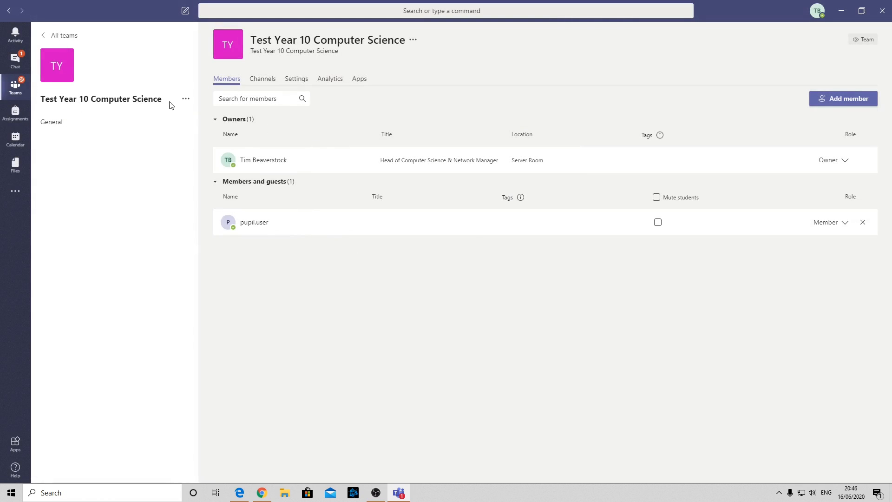
Add a channel named Reports to the Test Year 10 Computer Science team with Standard privacy, accessible to everyone on the team.
click(186, 101)
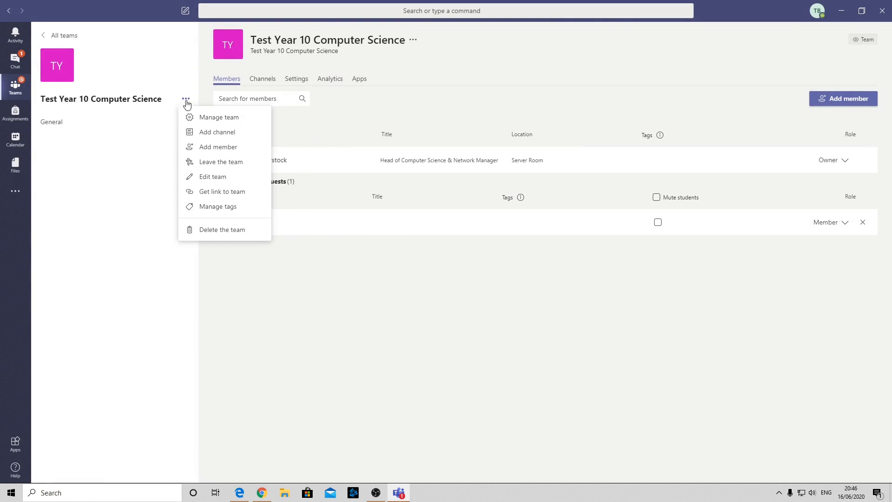
click(212, 134)
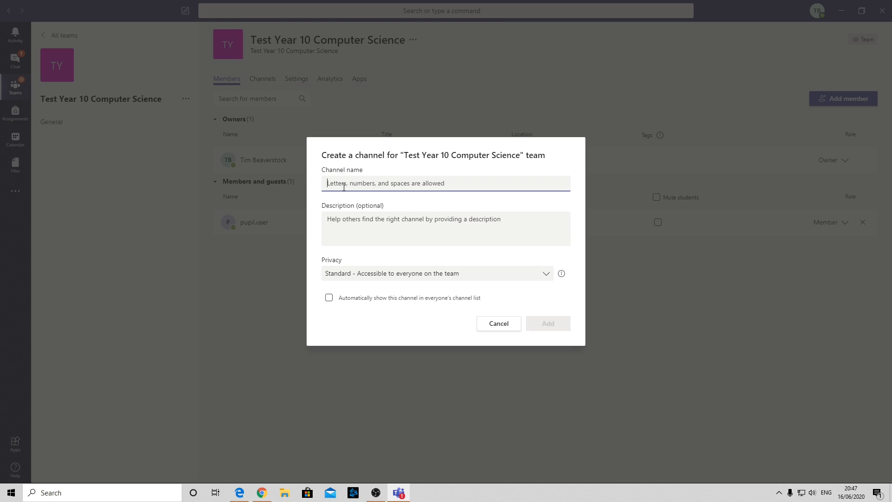
text(Reports)
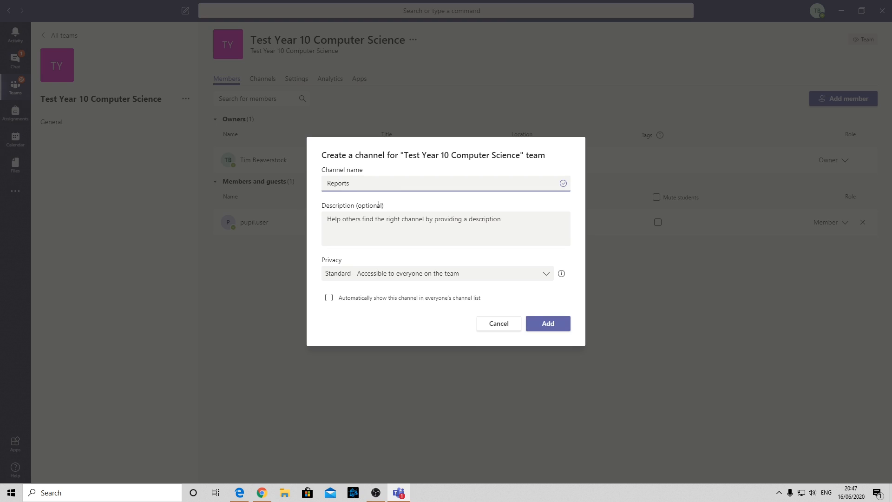
click(429, 277)
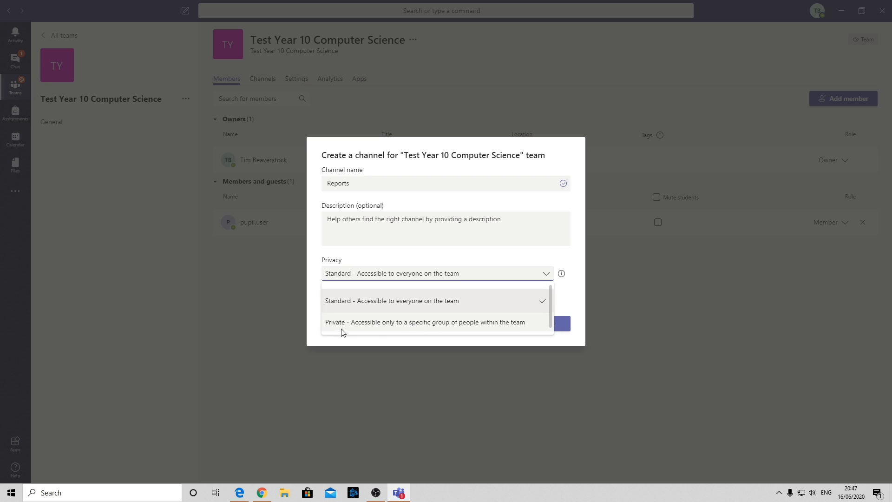
click(412, 300)
click(546, 325)
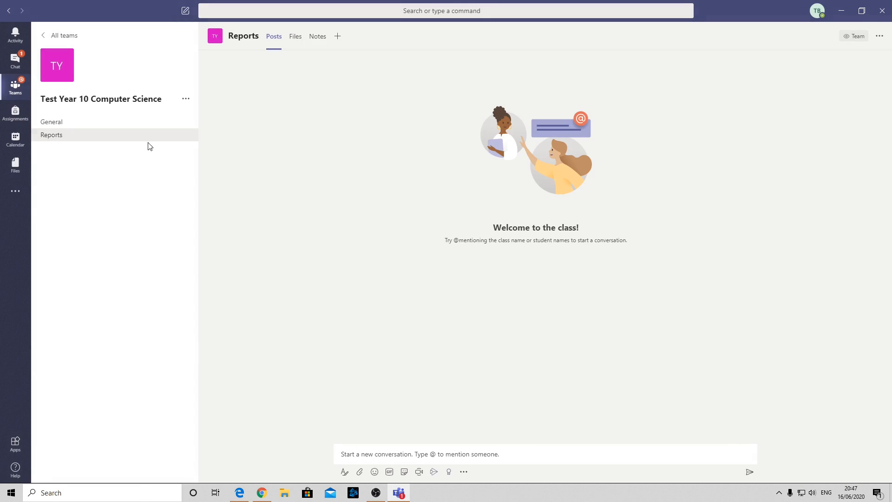
Compare the posts pages of the General and Reports channels, ending on General.
click(55, 125)
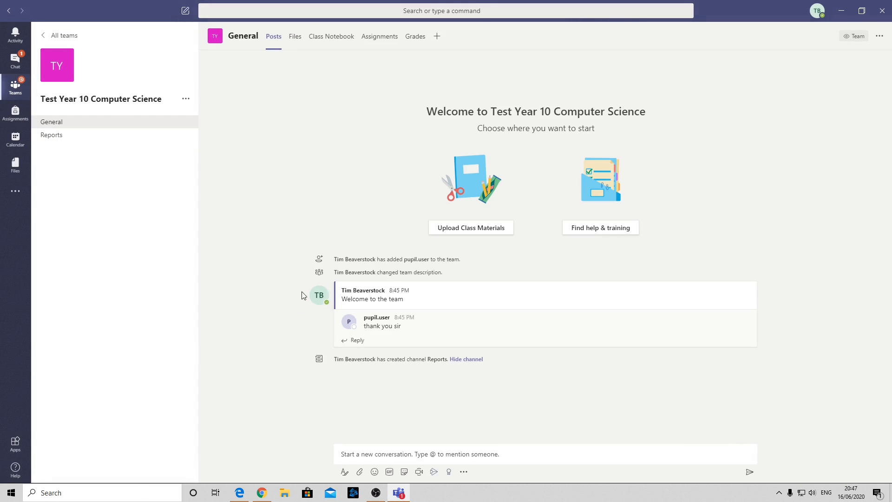
click(72, 138)
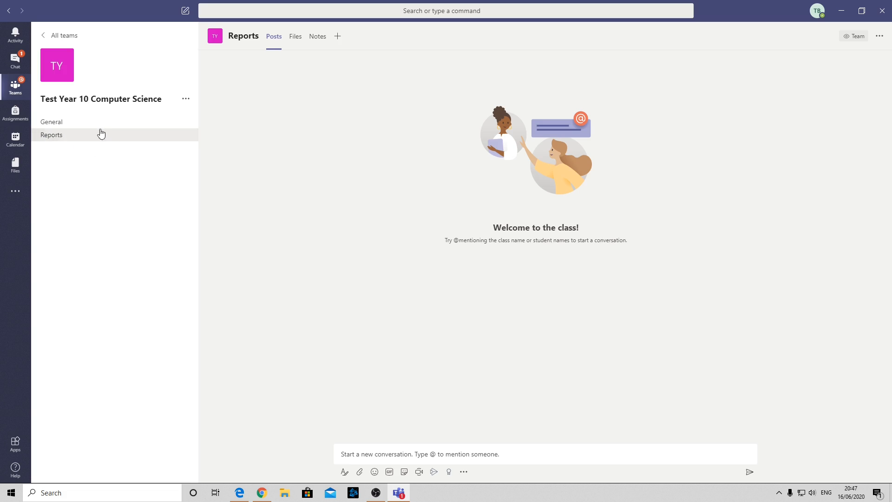
click(77, 125)
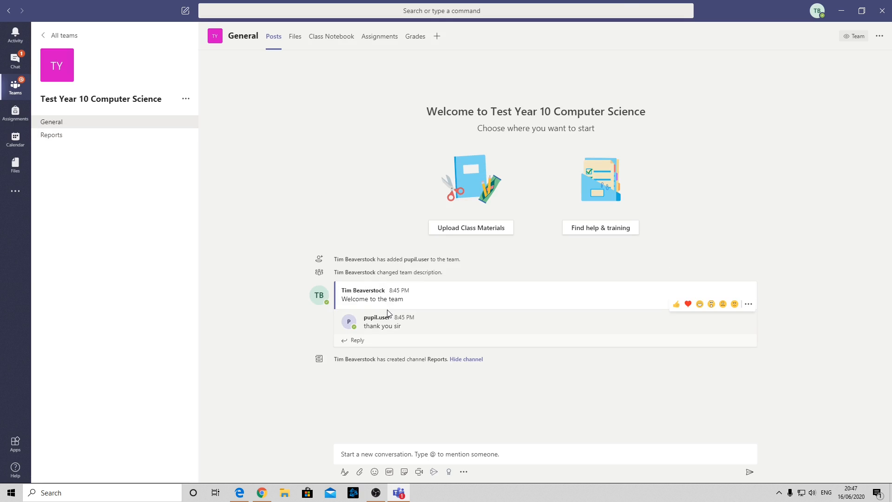
Review the team's options, enter "@" in a new General channel message and look through the apps available for messages.
click(186, 99)
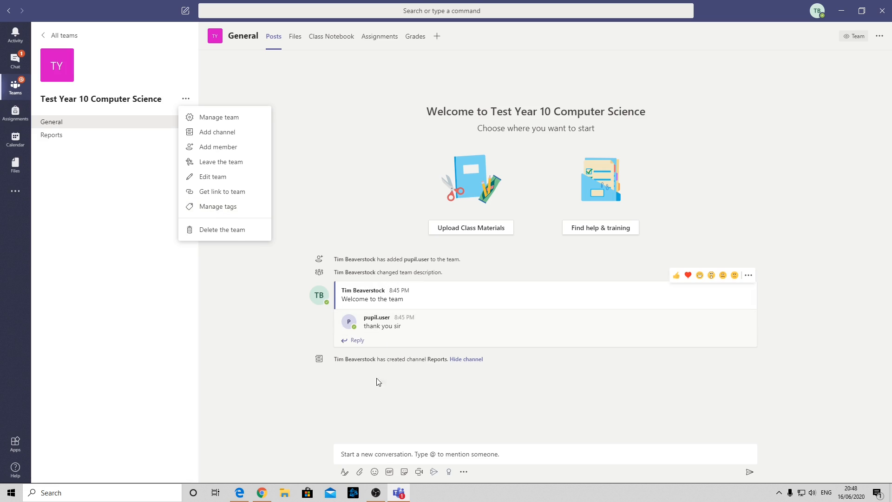
click(392, 446)
text(@)
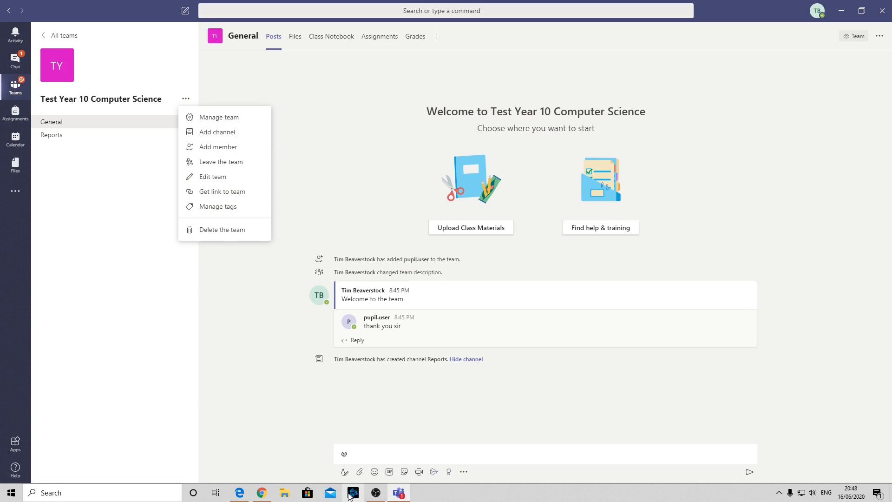
click(335, 452)
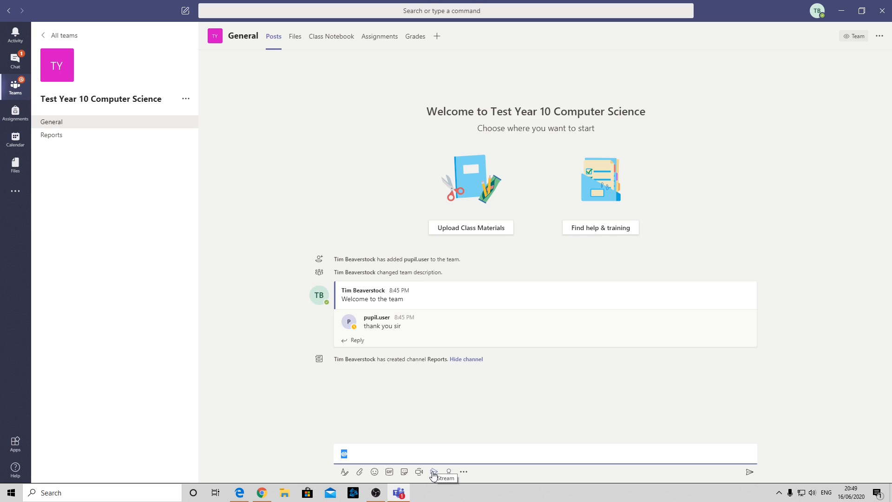
click(464, 472)
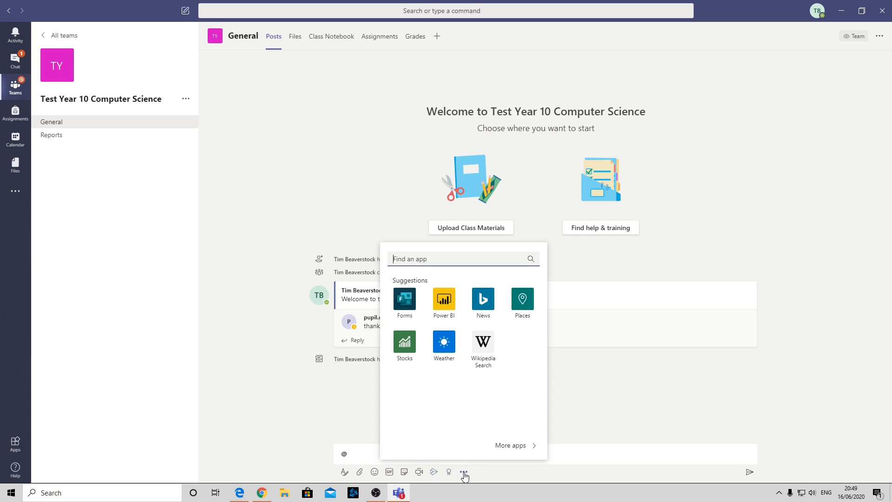
click(616, 399)
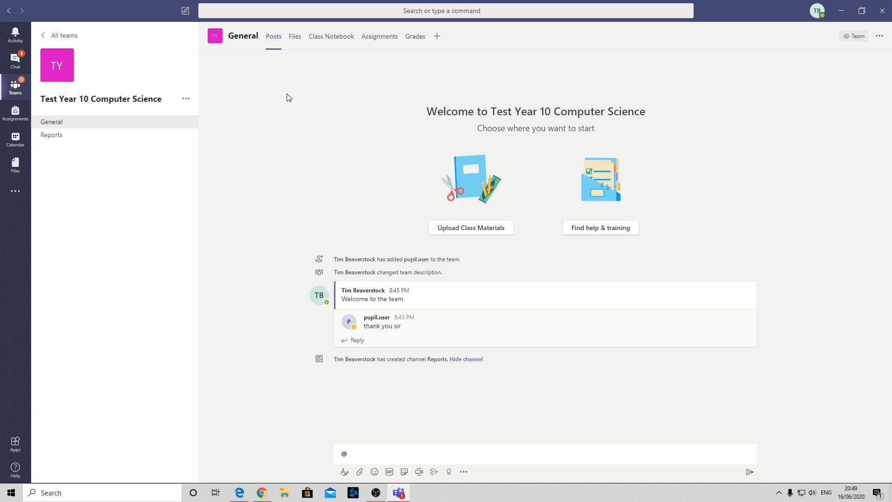
Review the General channel's files, cloud storage providers and dialog for adding tabs, and return to its posts.
click(296, 42)
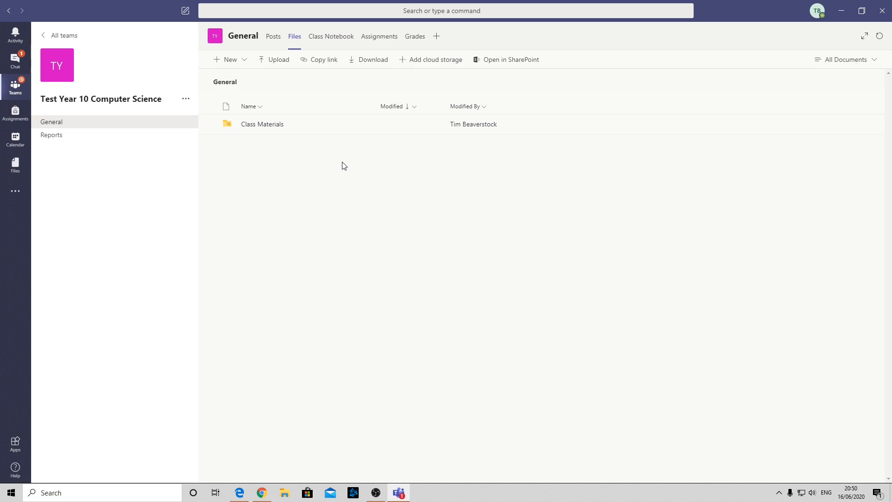
click(403, 60)
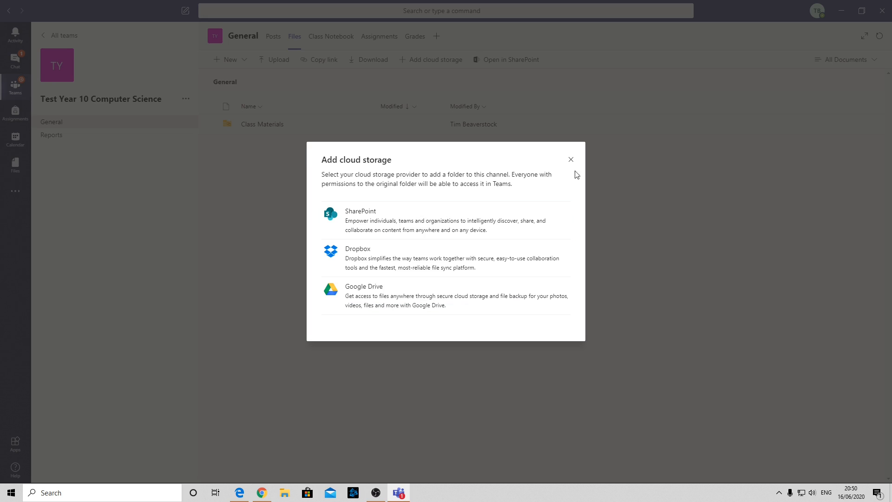
click(571, 159)
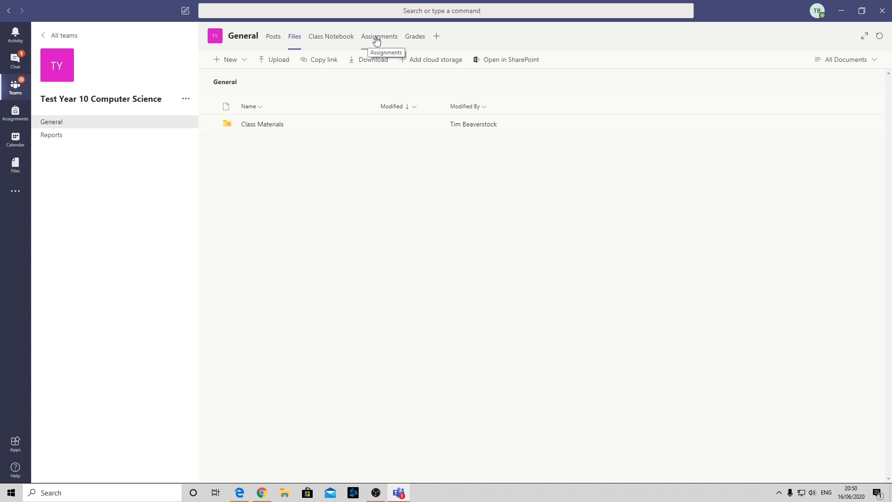
click(436, 36)
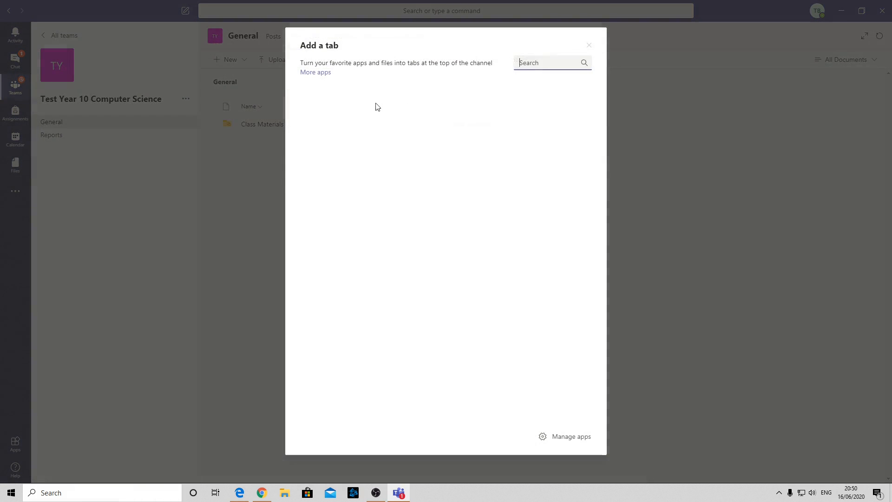
click(588, 45)
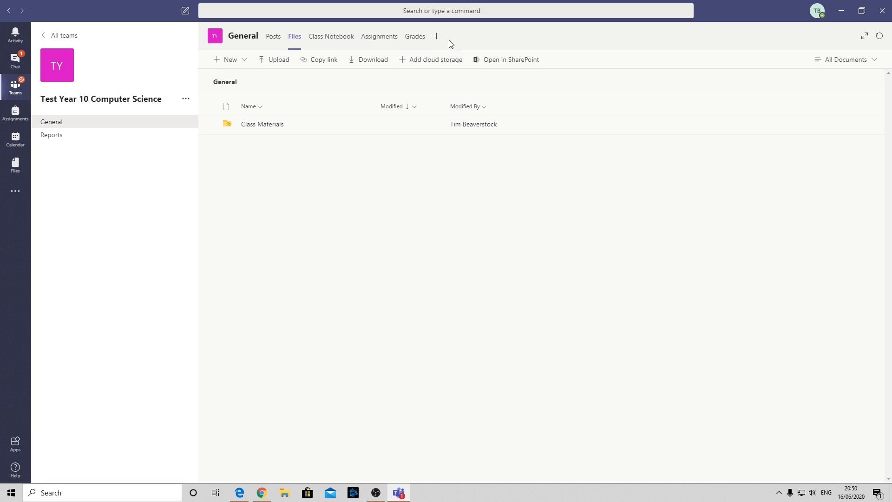
click(271, 37)
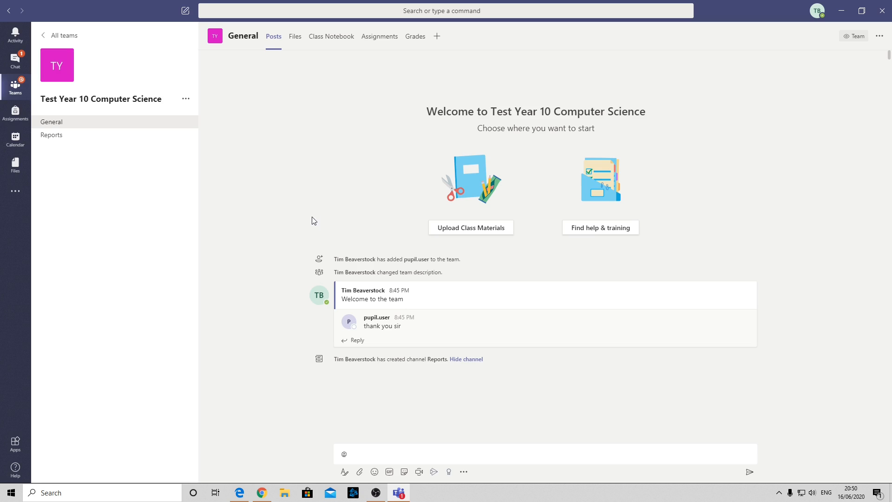
Open Assignments for the Test Year 10 Computer Science class and start a new assignment.
click(19, 114)
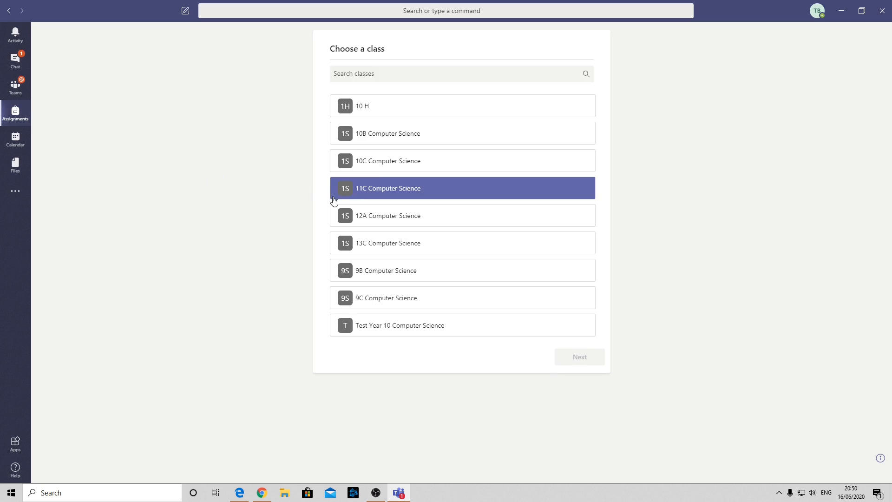
click(388, 326)
click(584, 360)
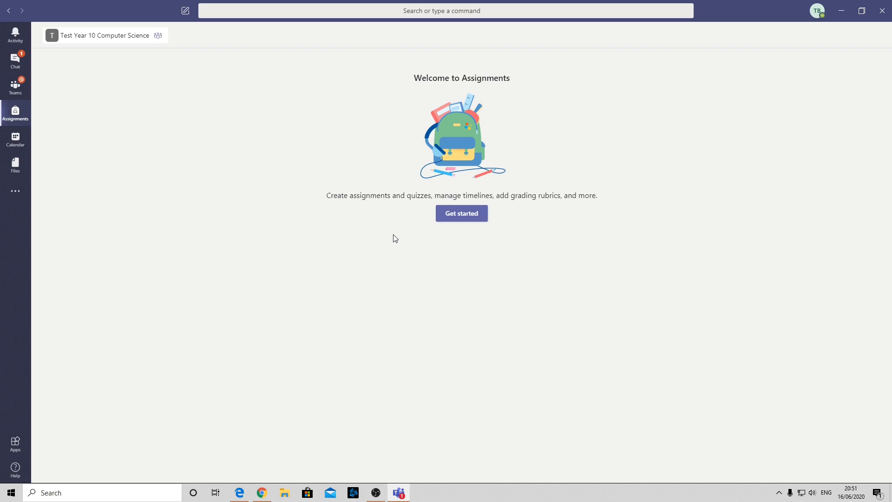
click(464, 214)
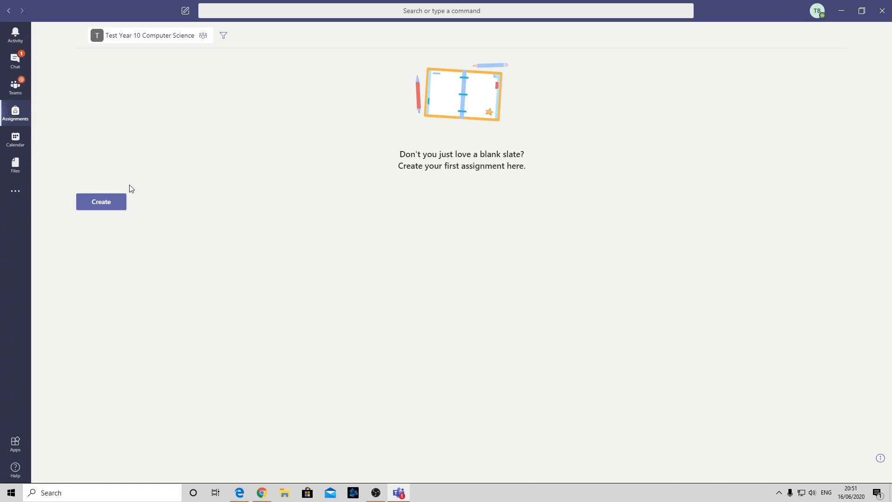
click(102, 204)
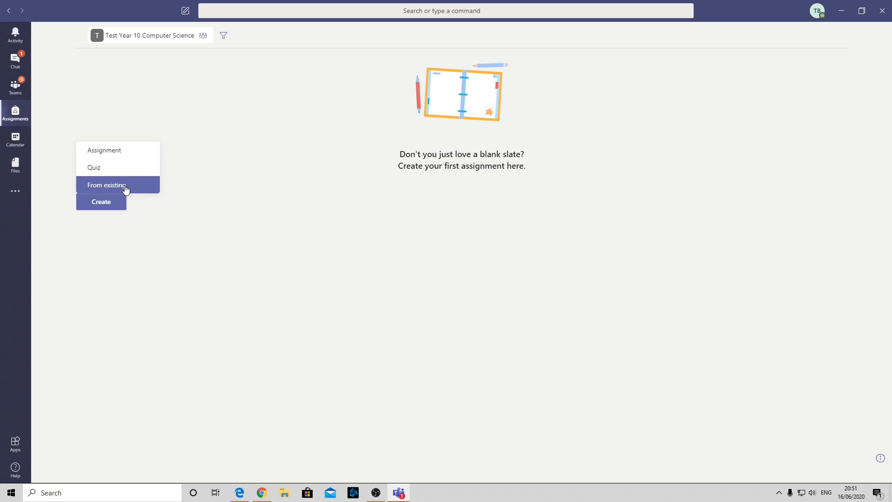
click(110, 152)
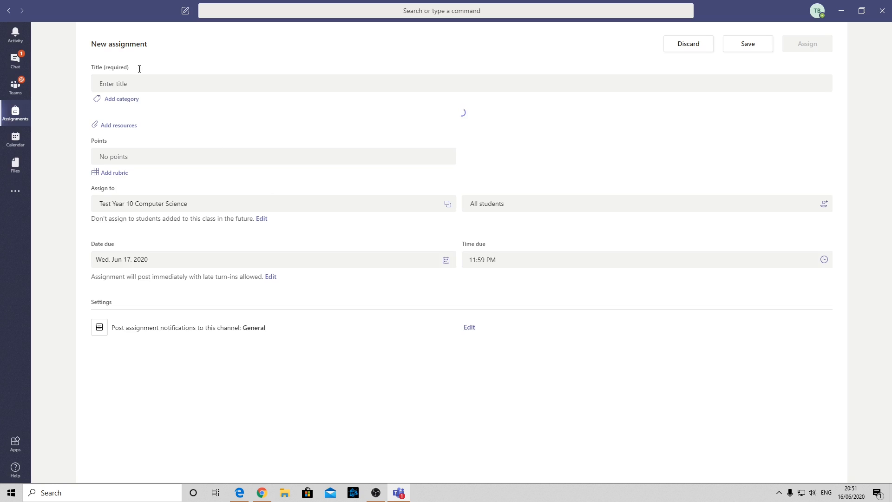
Title the assignment "Hardware Theory", enter the instructions "Watch video complete questions" and set the points to 15.
click(114, 83)
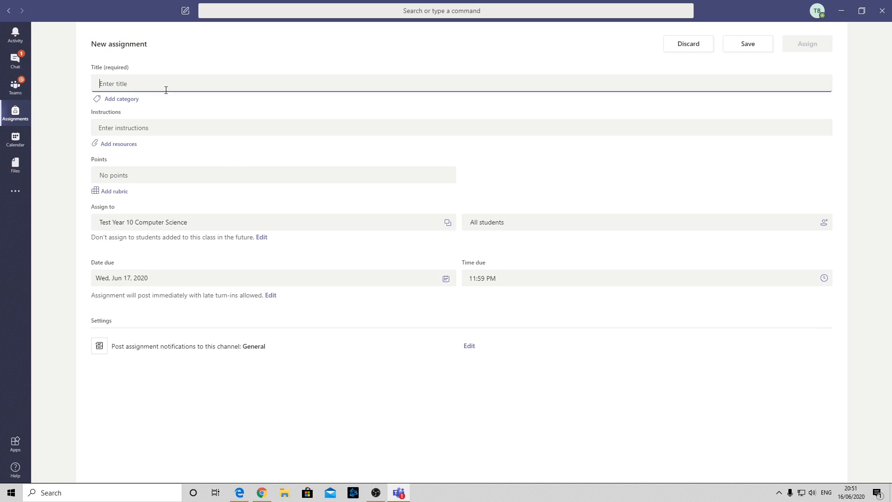
text(Hardware)
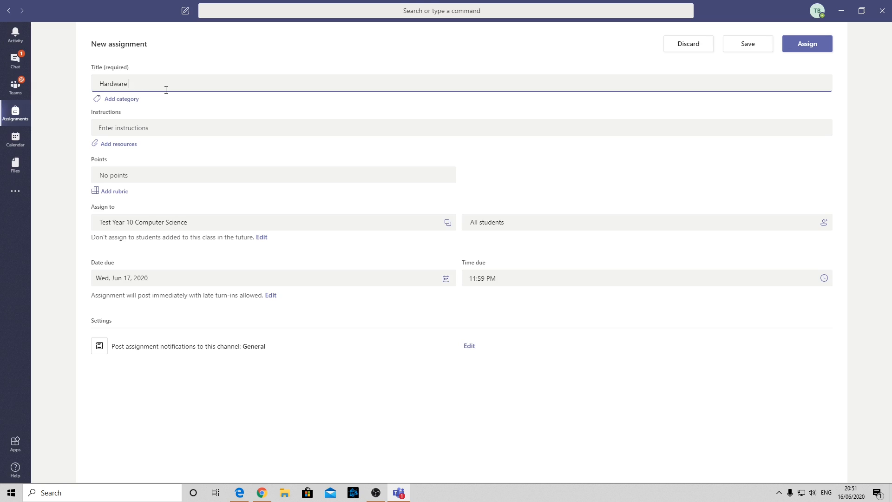
text(Theory)
click(157, 128)
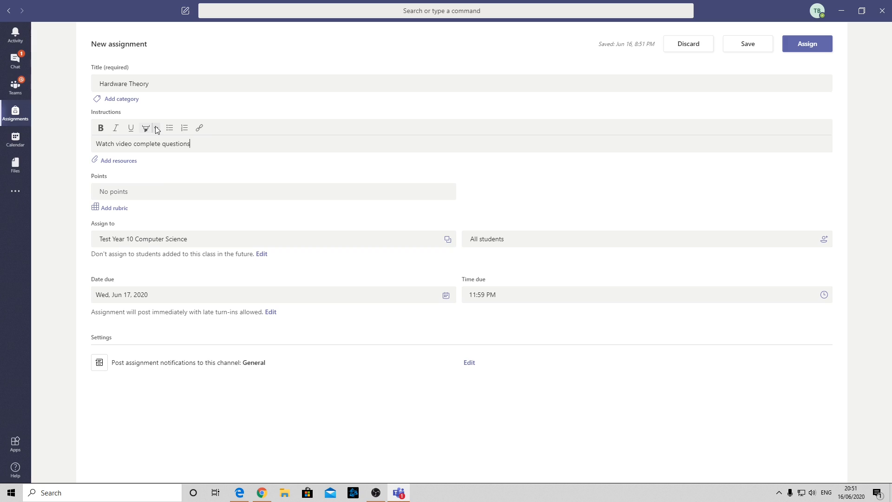
click(144, 196)
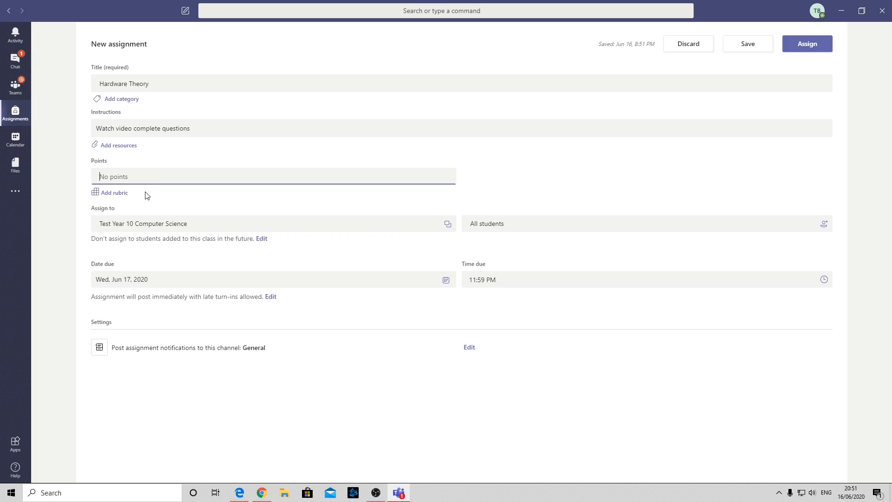
text(15)
Add the 9C Computer Science and 13C Computer Science classes to the assignment's recipients.
click(445, 226)
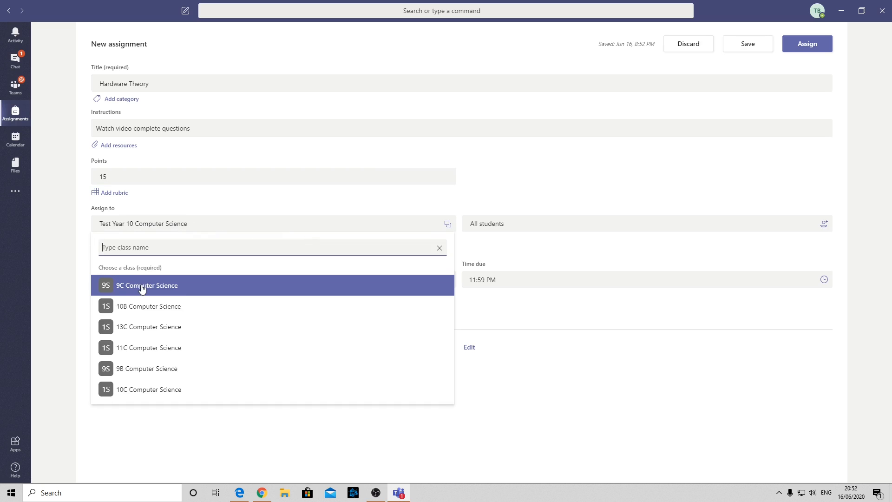
click(142, 288)
click(150, 225)
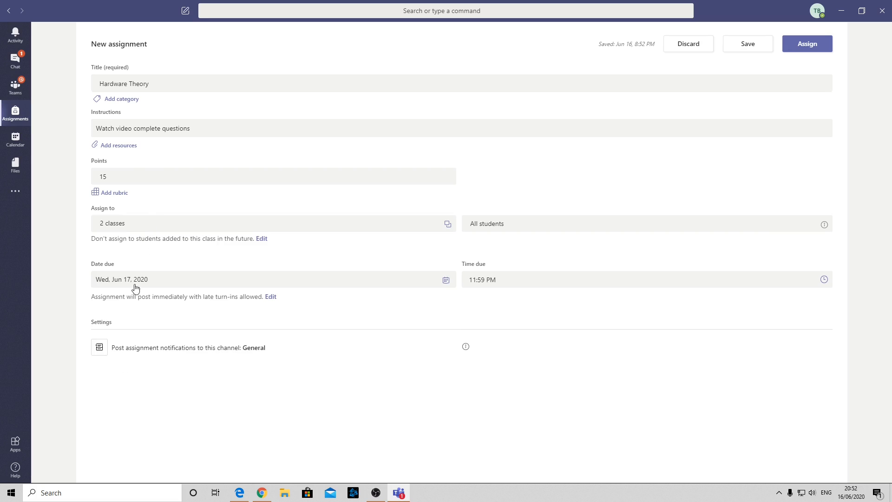
click(157, 223)
click(135, 327)
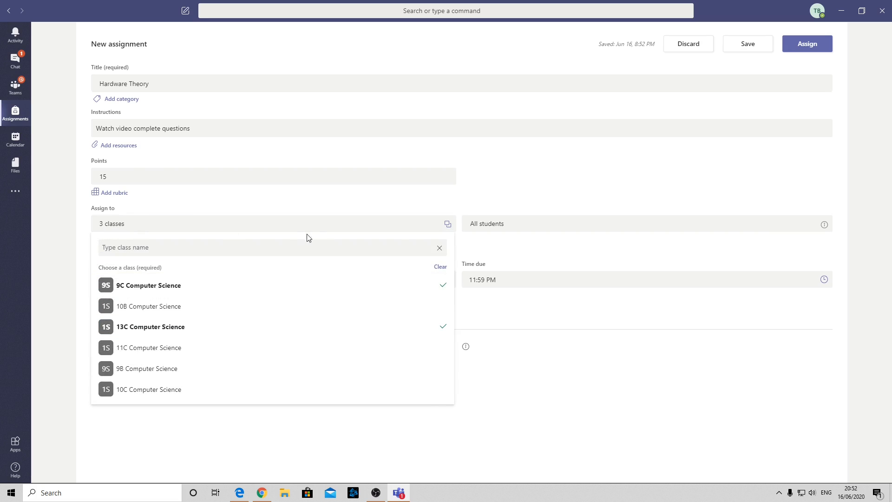
click(438, 225)
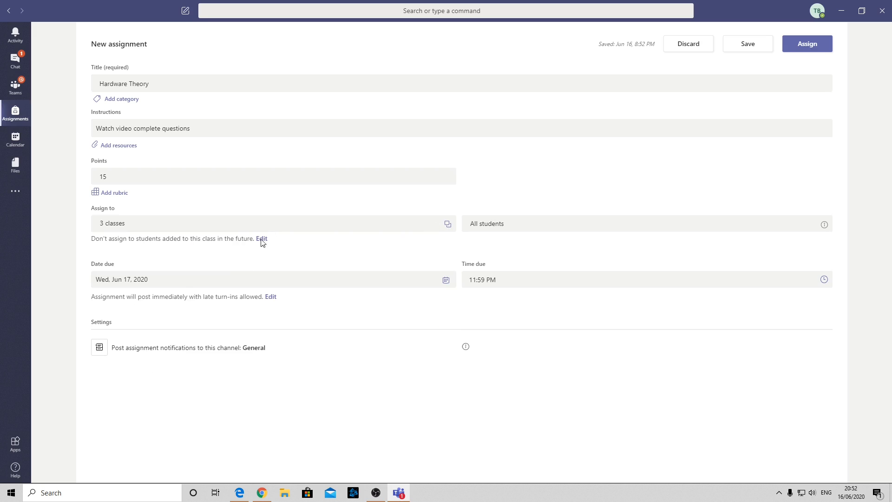
Remove 9C Computer Science and 13C Computer Science from the classes receiving the assignment.
click(276, 226)
click(159, 286)
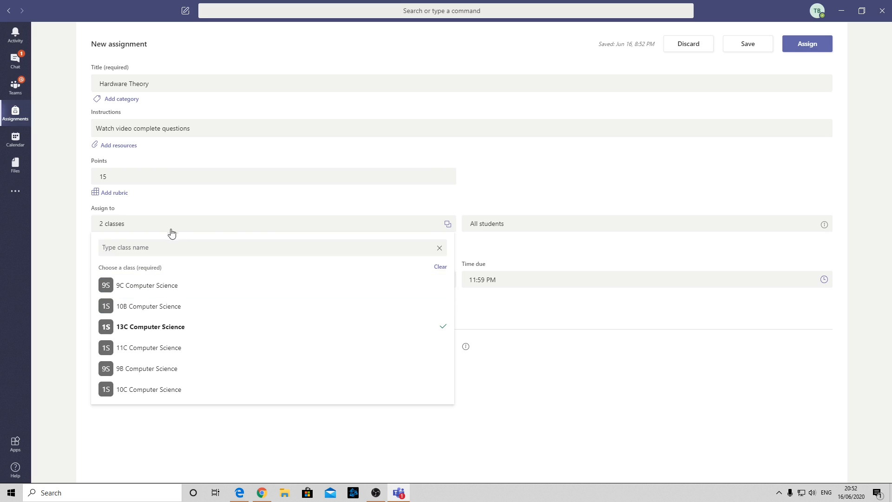
click(173, 228)
click(180, 226)
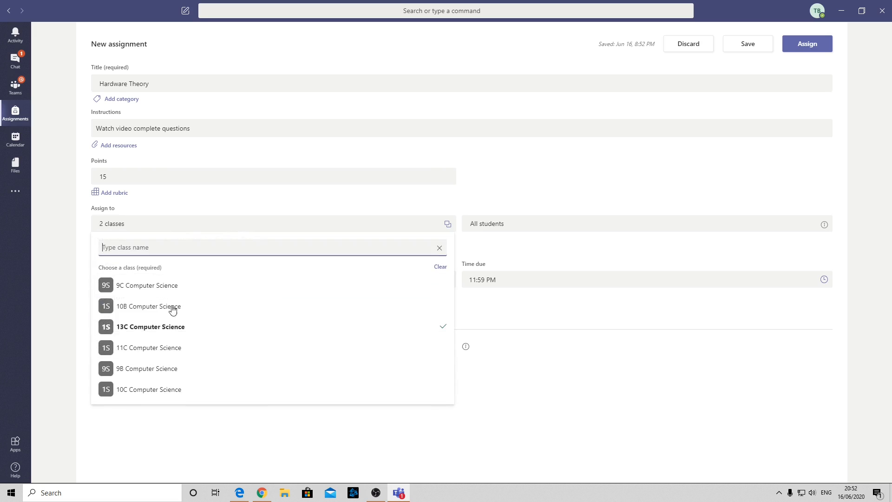
click(154, 326)
click(464, 209)
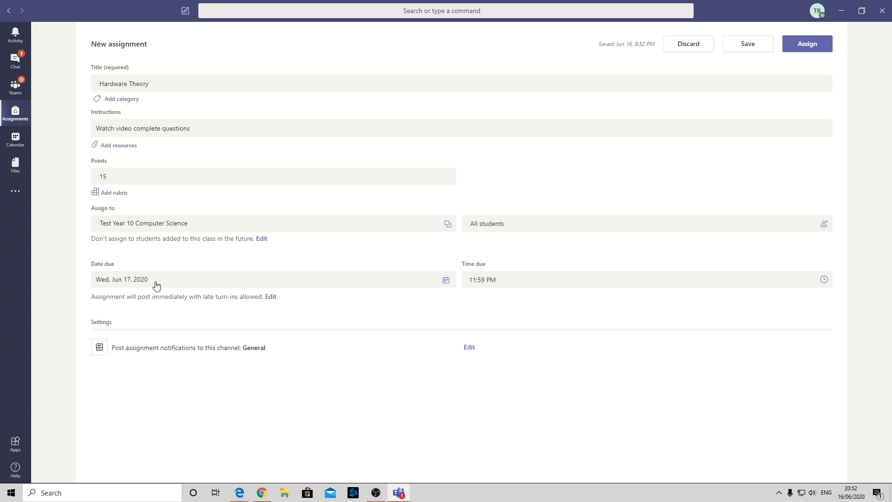
Assign the Hardware Theory assignment to the Test Year 10 Computer Science class.
click(470, 280)
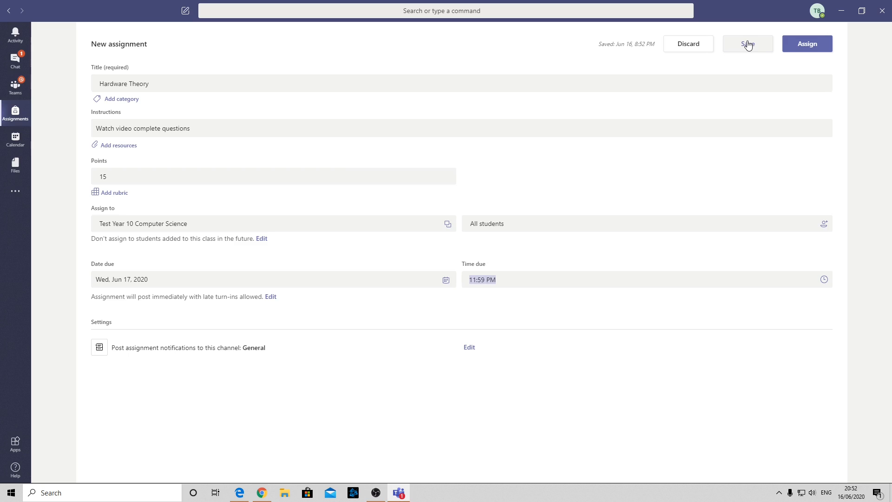
click(807, 46)
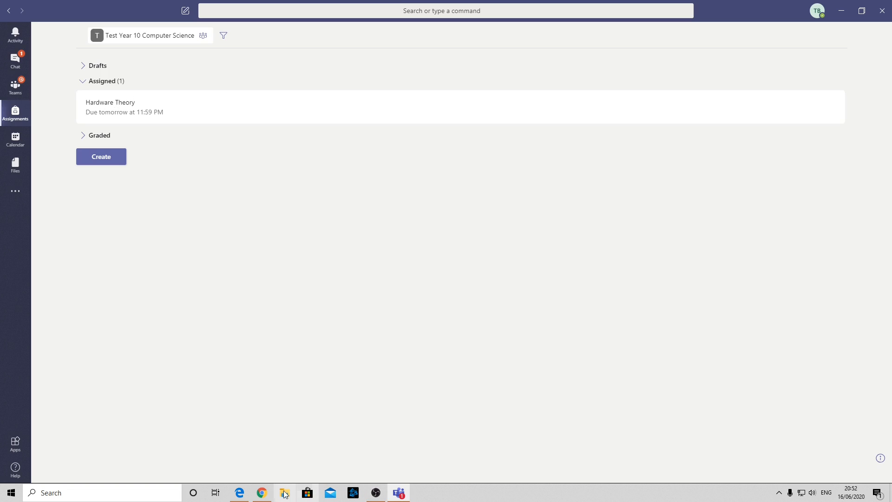
Switch to the pupil's Teams session in Edge and open the Hardware Theory assignment from its General channel post.
click(239, 493)
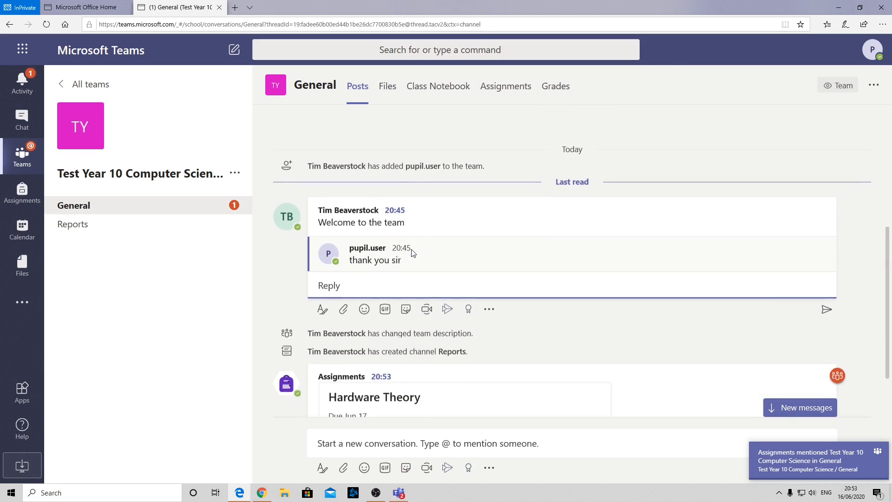
scroll(413, 253, down, 2)
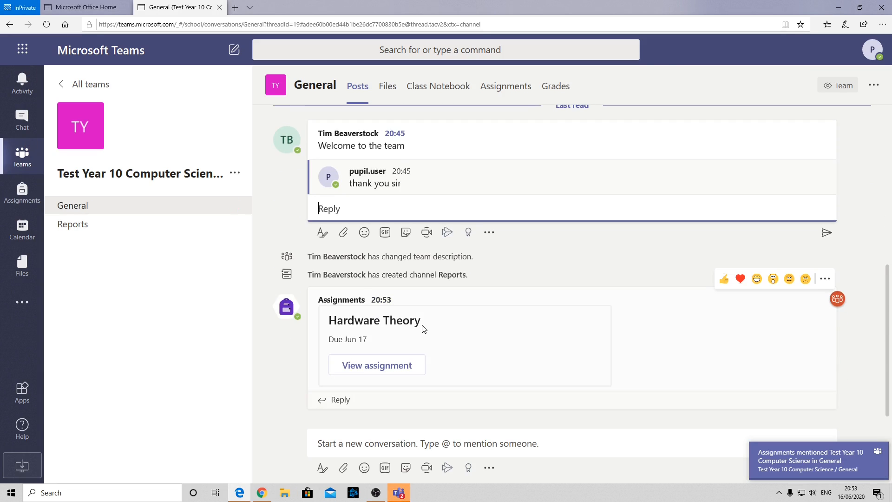
click(372, 367)
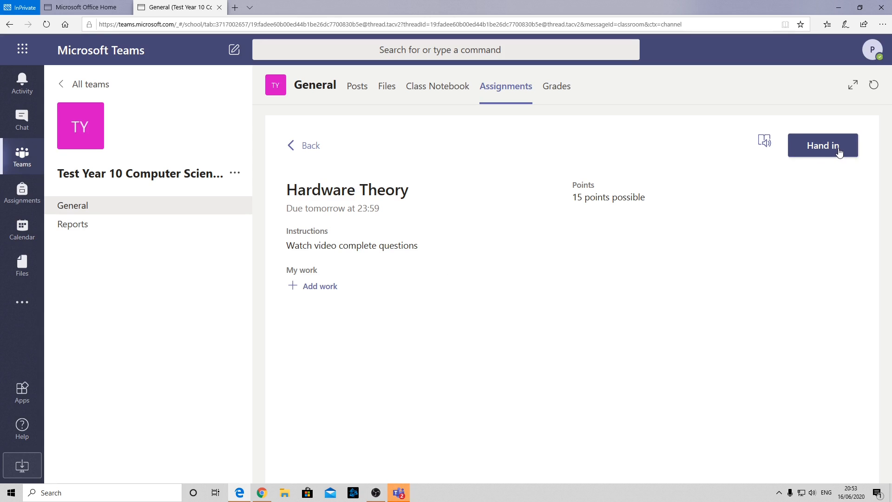
Check the sources for attaching pupil work, close them and hand in the Hardware Theory assignment without any files.
click(314, 291)
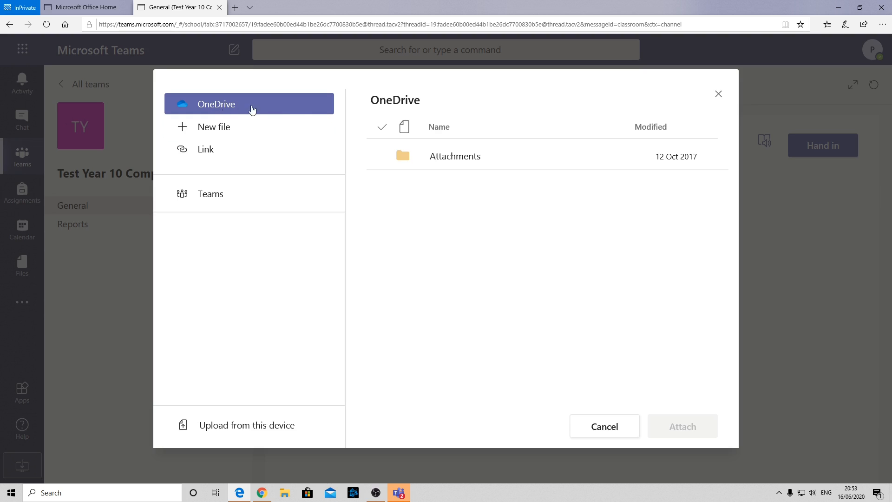
click(444, 168)
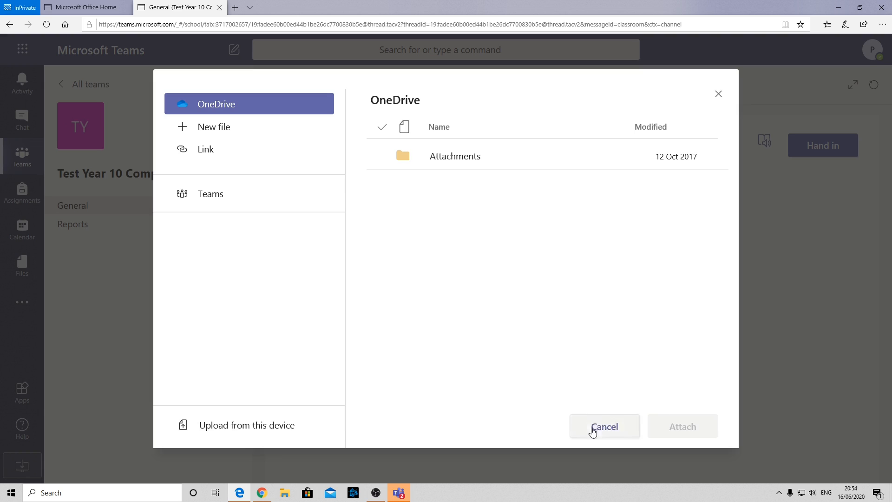
click(718, 94)
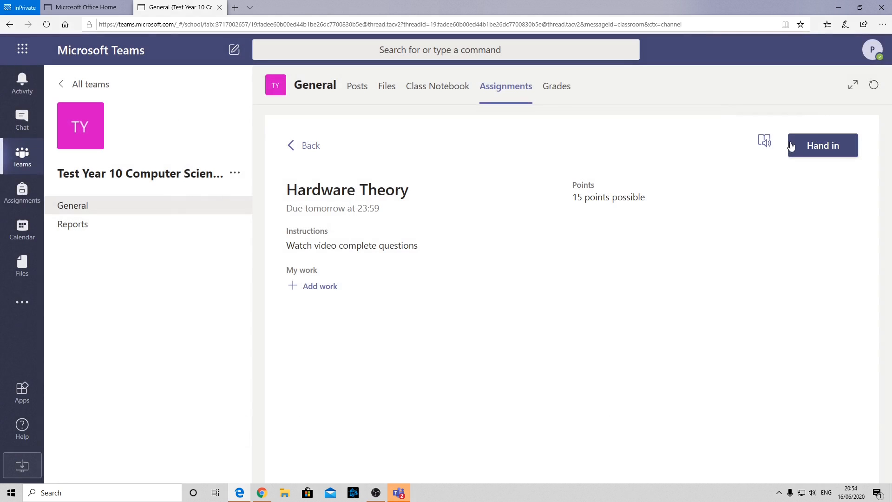
click(832, 146)
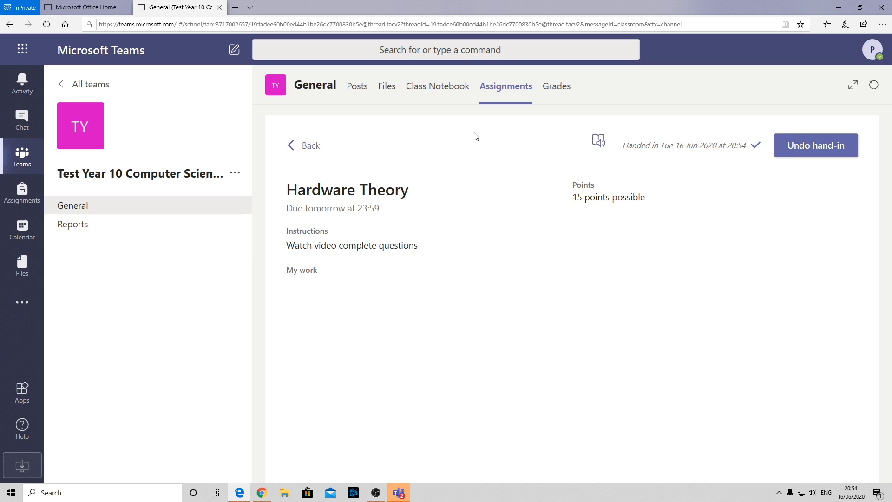
Switch to the teacher's Teams app and open the pupil's turned-in submission for Hardware Theory.
click(261, 493)
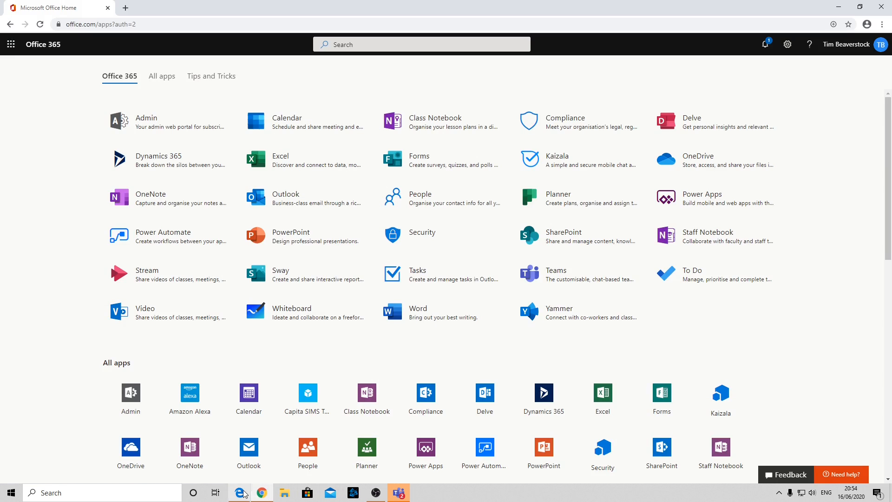
click(399, 493)
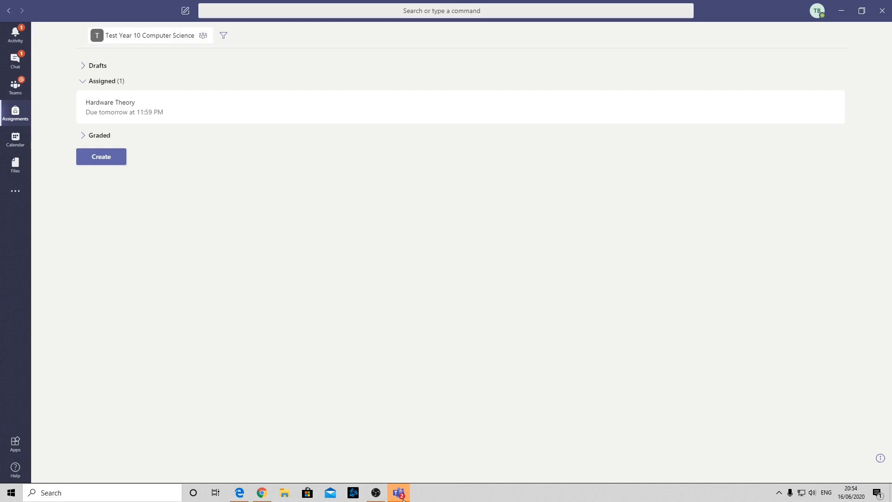
click(107, 106)
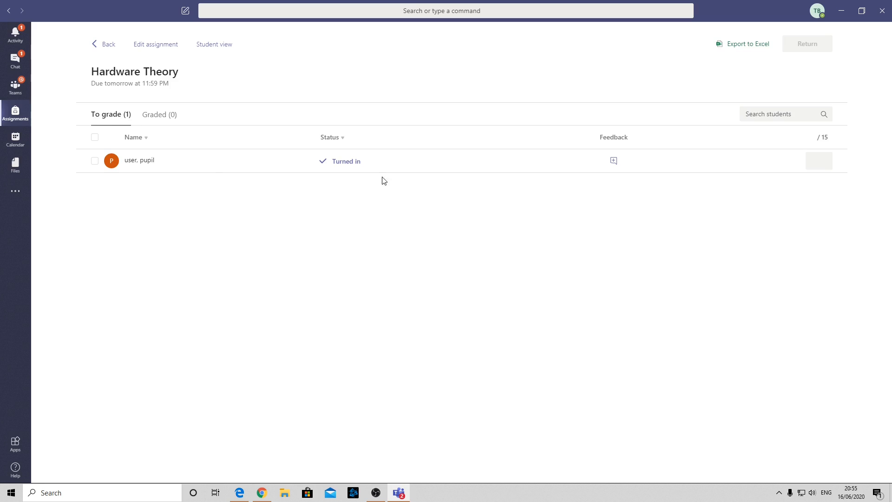
click(345, 166)
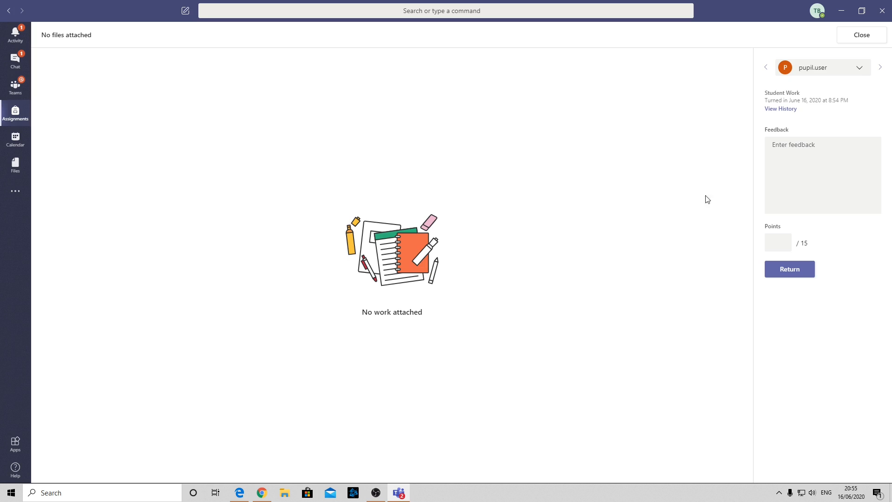
Enter the feedback "do better next time", set the points to 10 and return the work to the pupil.
click(786, 146)
text(do better next time)
click(781, 250)
text(10)
click(795, 269)
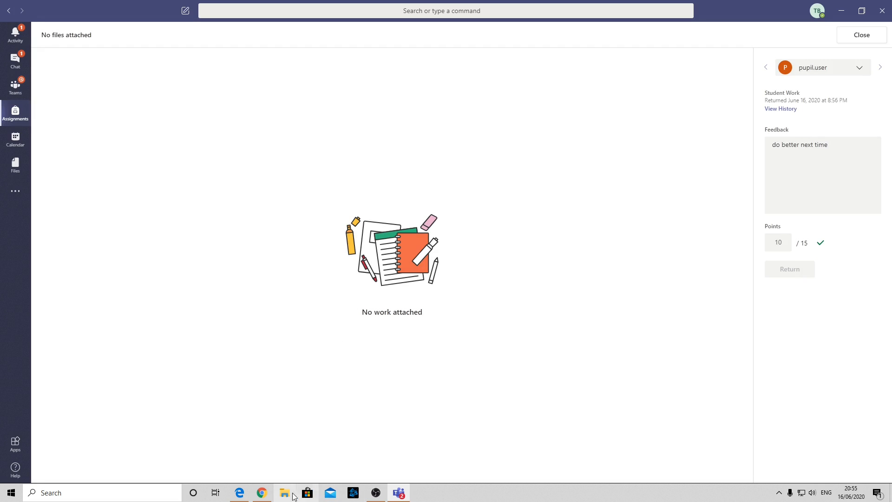
Switch to the pupil's Teams session in Edge and open the returned Hardware Theory assignment from the activity feed.
click(241, 492)
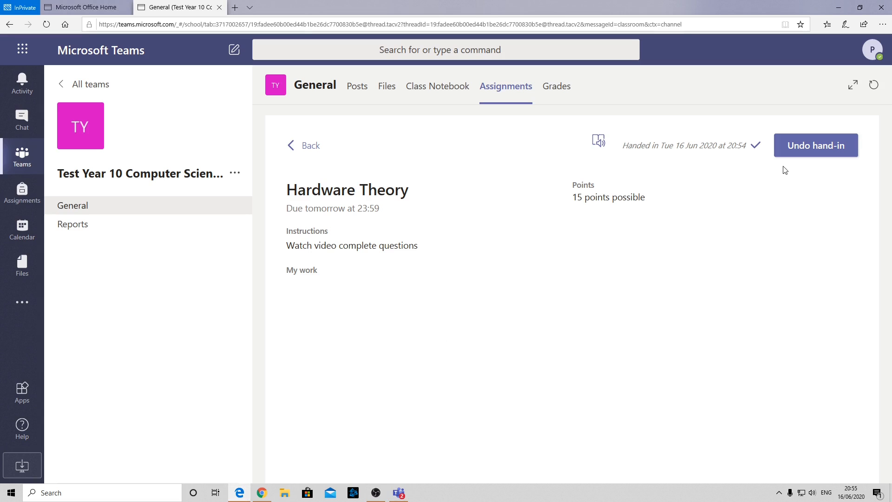
click(22, 83)
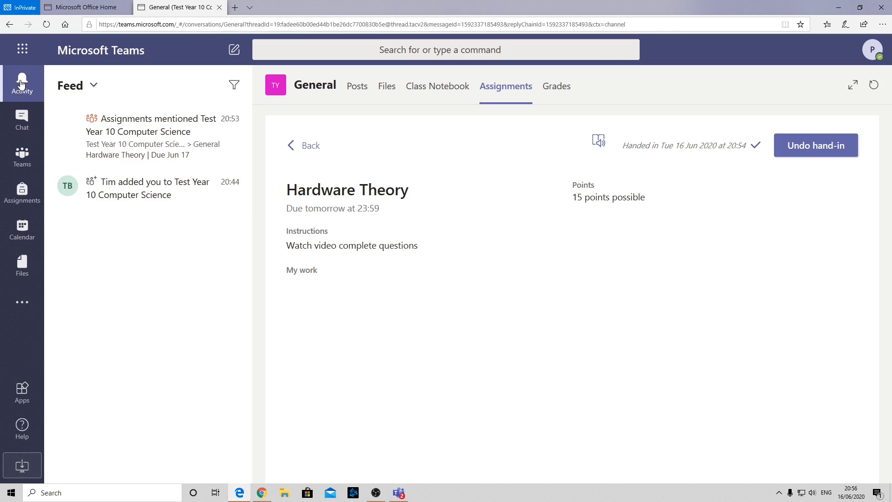
click(143, 139)
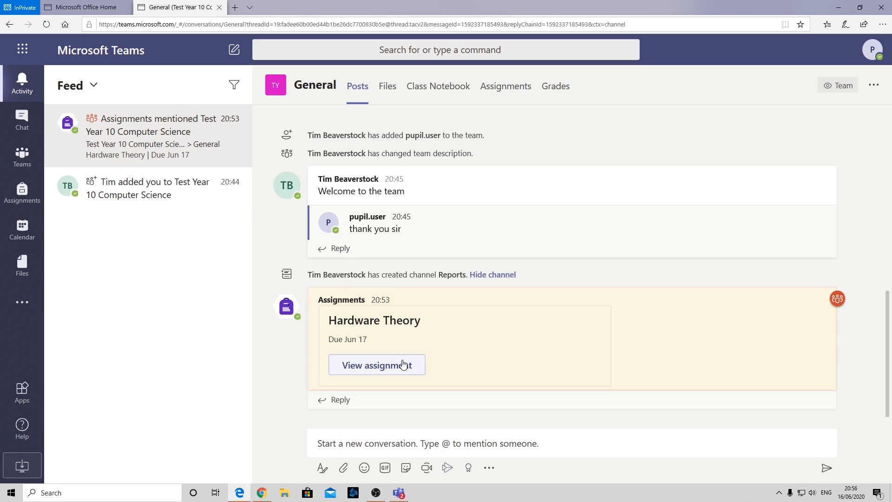
click(381, 368)
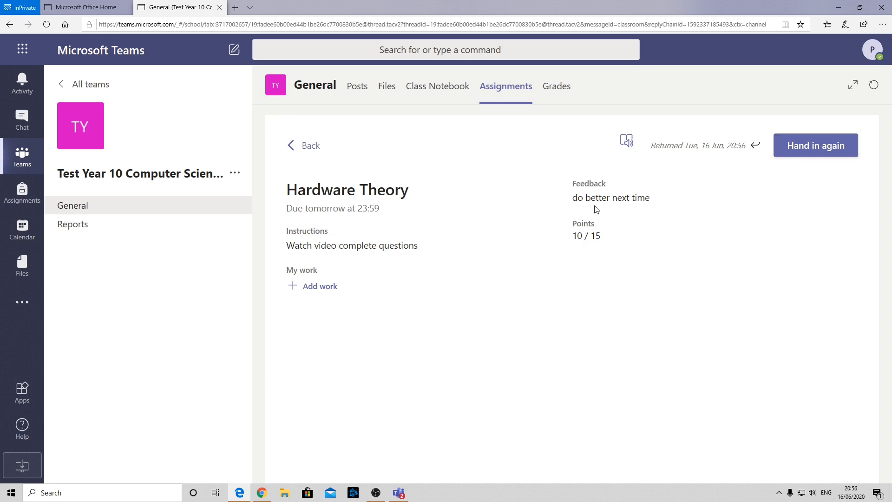
Examine the feedback, points and resubmission option on the returned assignment, and go back to the pupil's activity feed.
drag(576, 199, 661, 202)
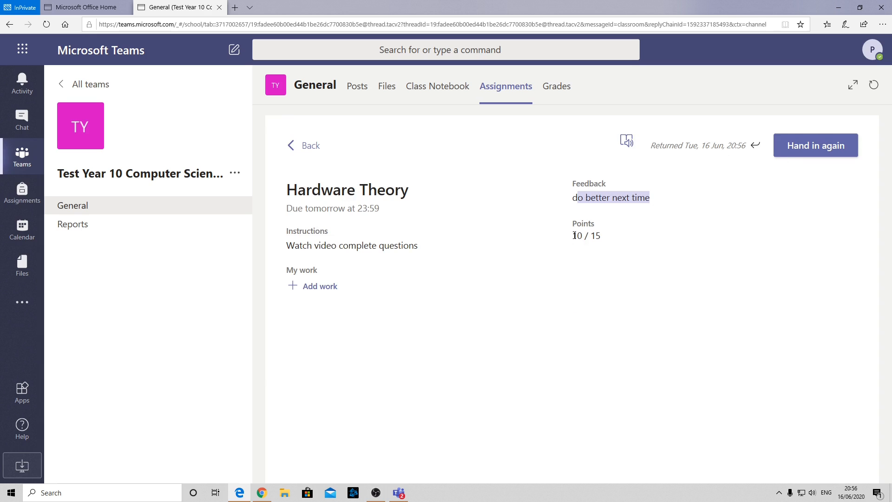
drag(574, 235, 613, 245)
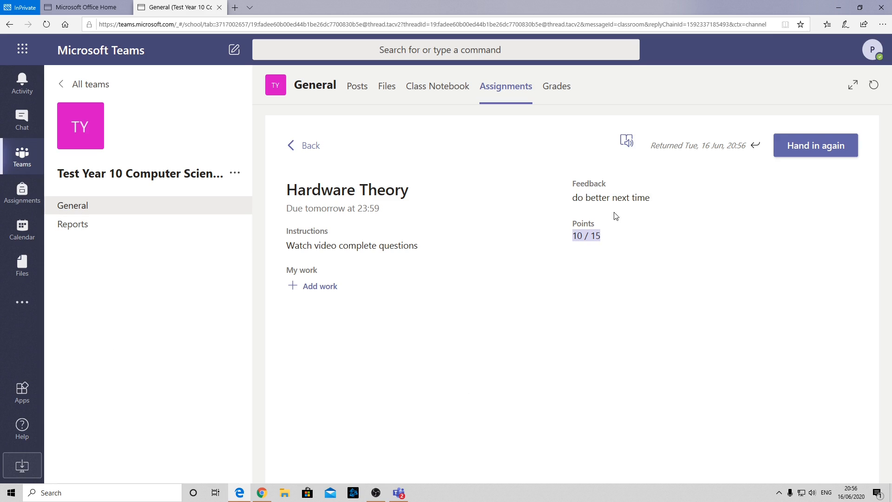
click(813, 147)
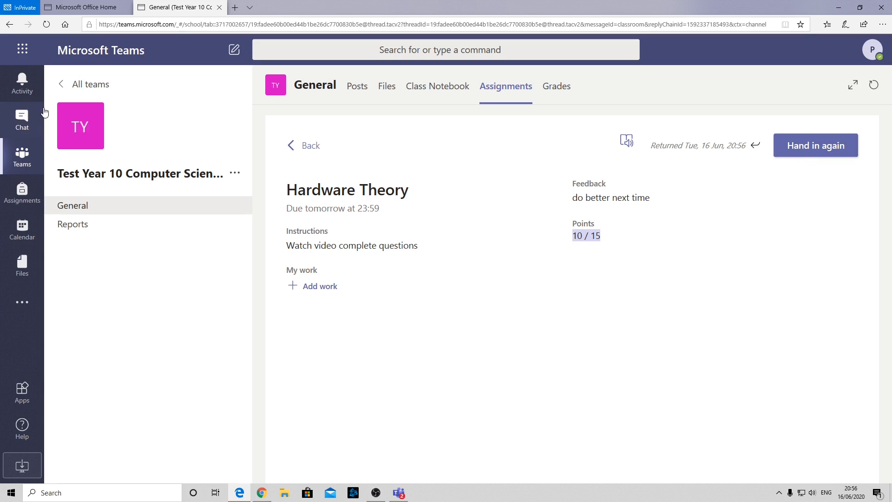
click(22, 83)
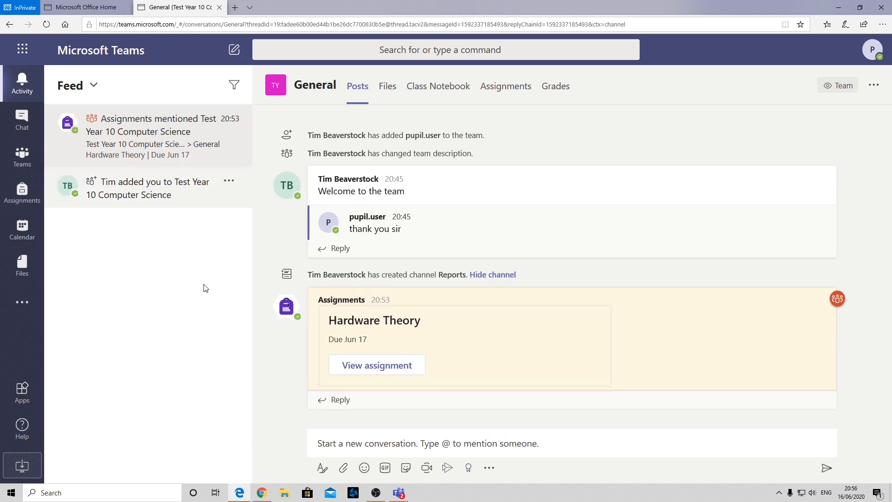
Switch to the teacher's Teams app, close the pupil's submission and compare Hardware Theory's to-grade and graded lists.
click(401, 494)
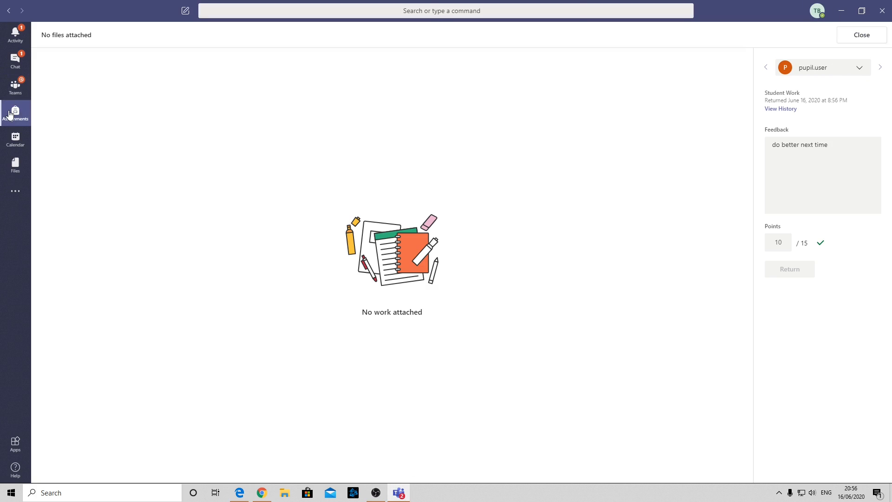
click(878, 40)
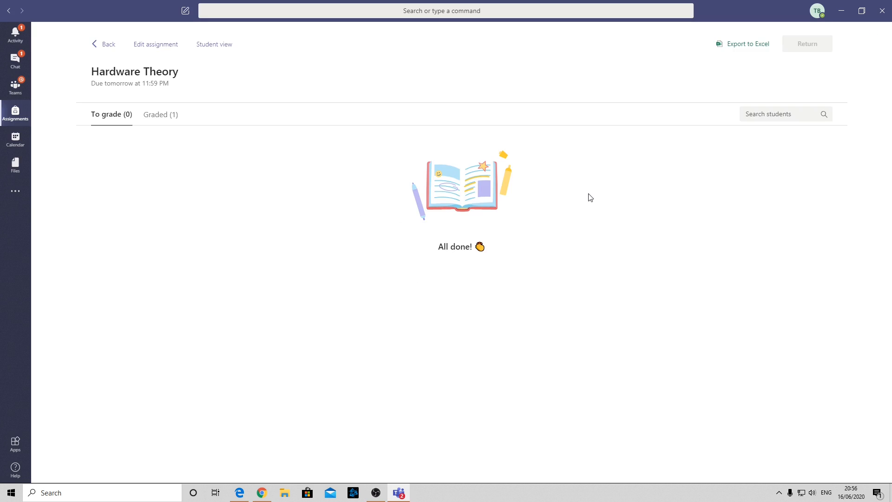
click(159, 116)
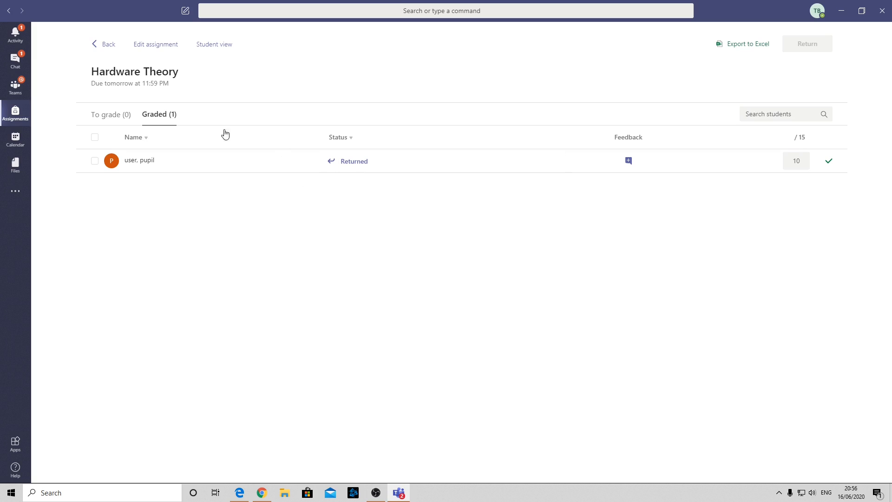
click(111, 117)
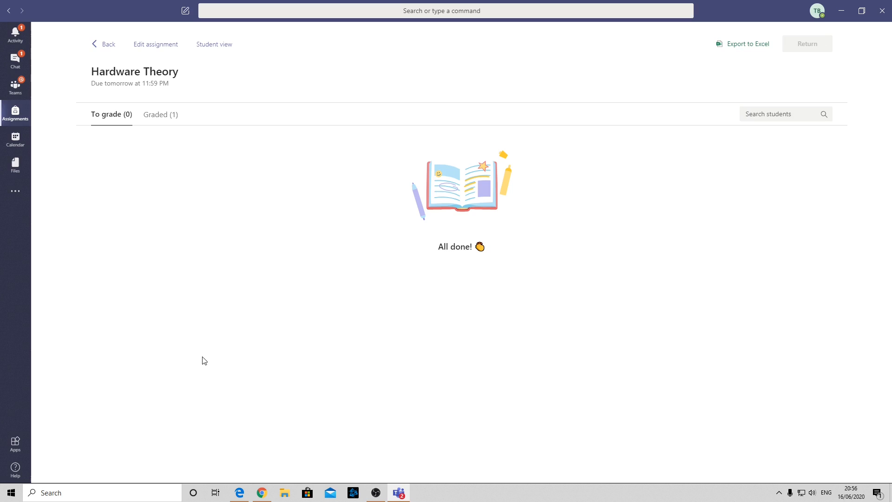
click(162, 115)
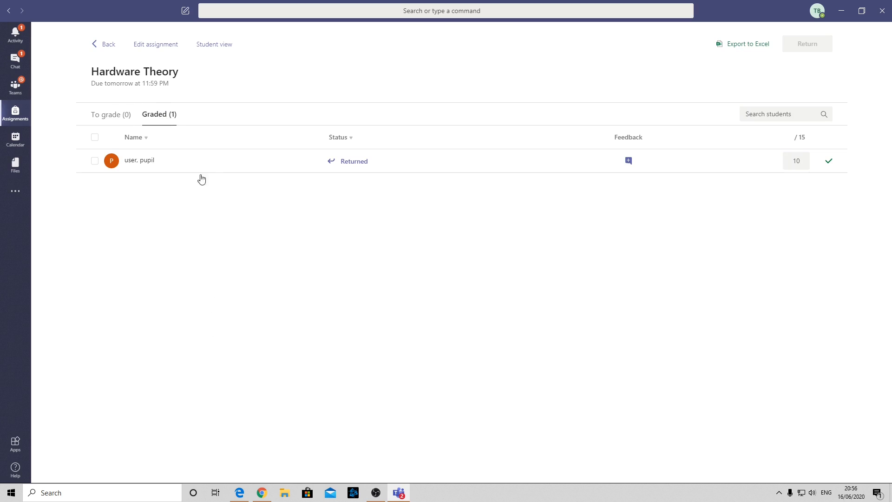
click(112, 116)
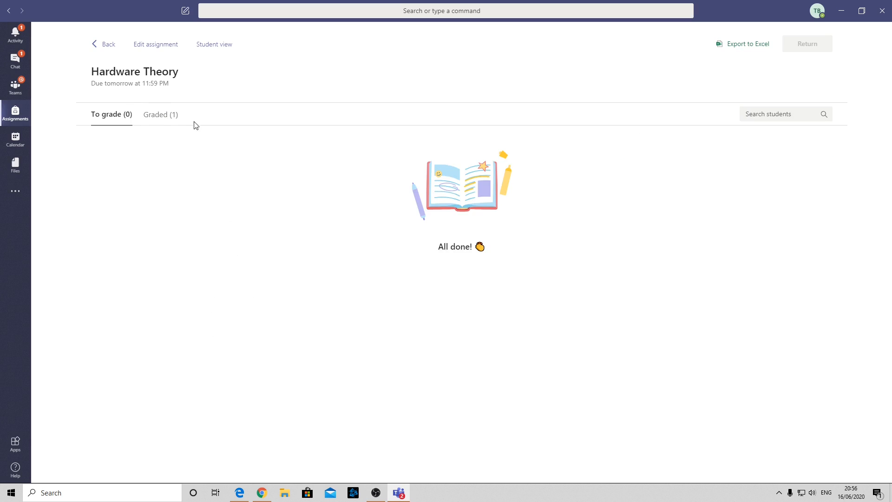
click(162, 117)
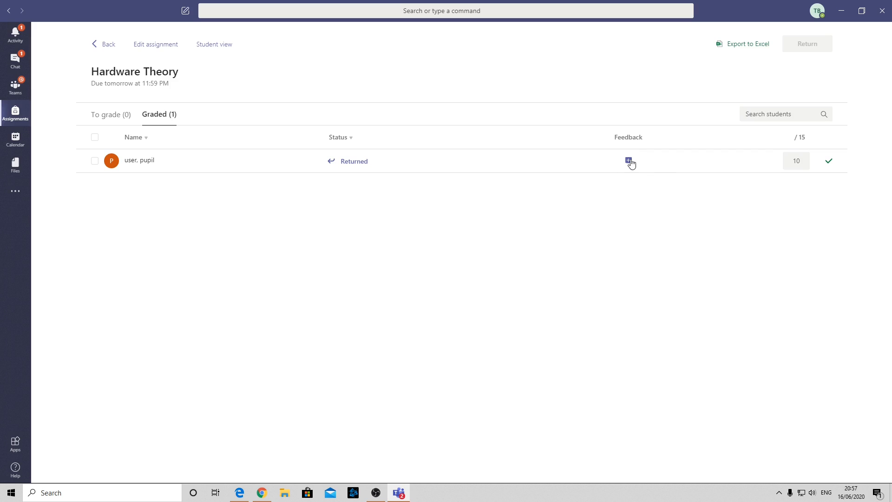
Review the pupil's returned submission and export the Hardware Theory grades to Excel, finishing at the class's assignment list.
click(363, 166)
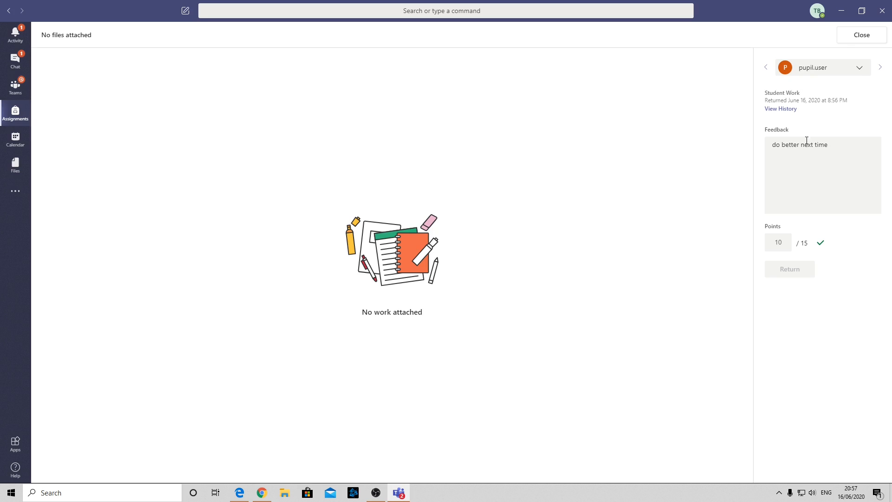
click(862, 36)
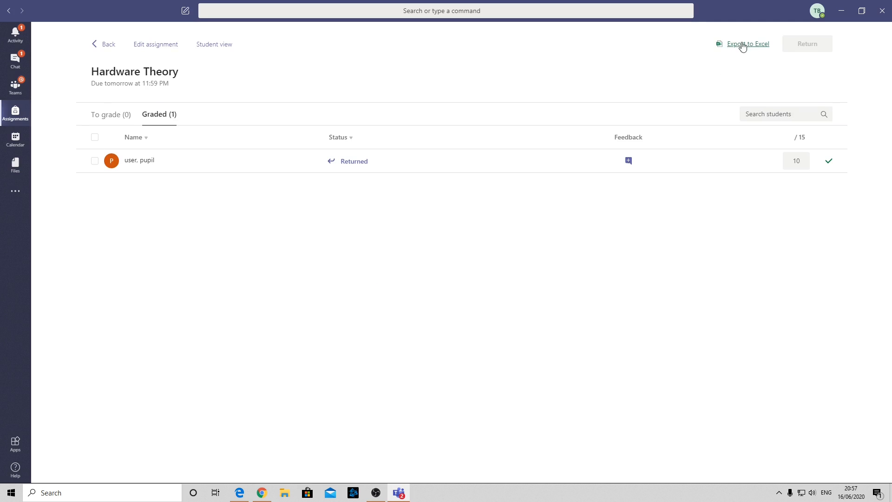
click(756, 45)
click(95, 44)
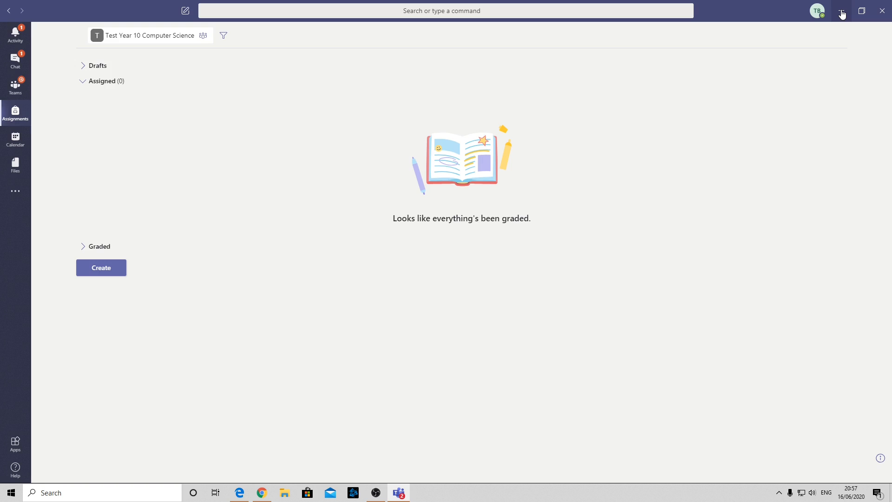
Switch to the Office 365 home page in Chrome, launch Microsoft Stream and show its content creation options.
click(262, 492)
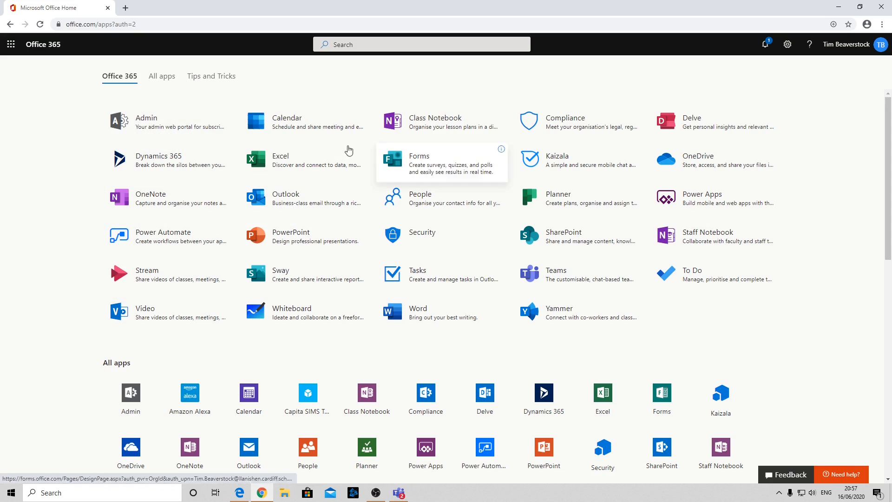
click(174, 279)
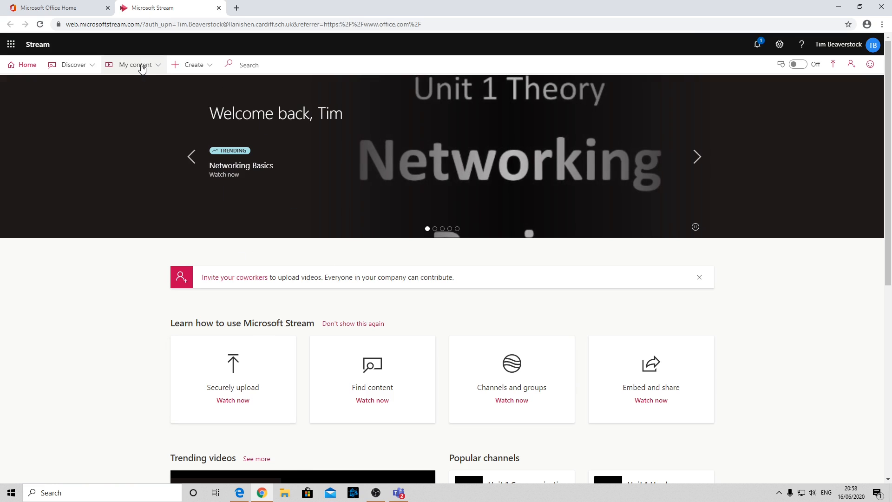
click(186, 65)
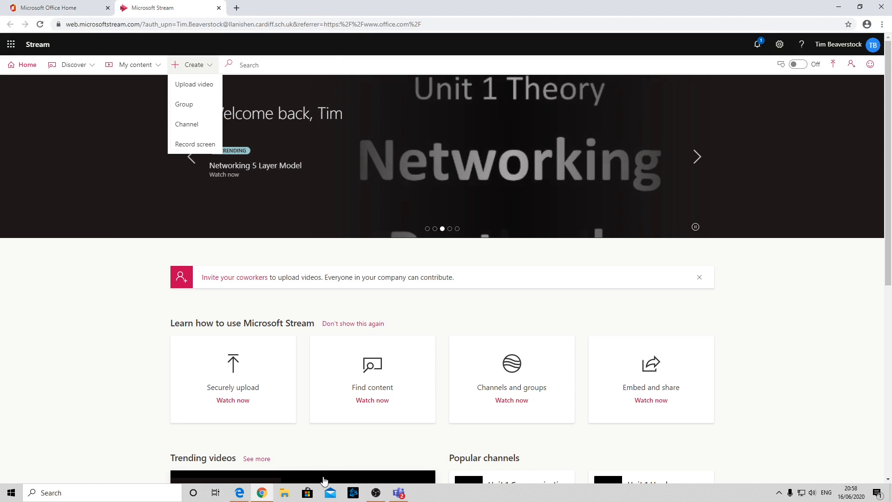
Switch to the teacher's Teams app, go to the Test Year 10 Computer Science General channel and start adding a Stream tab.
click(398, 492)
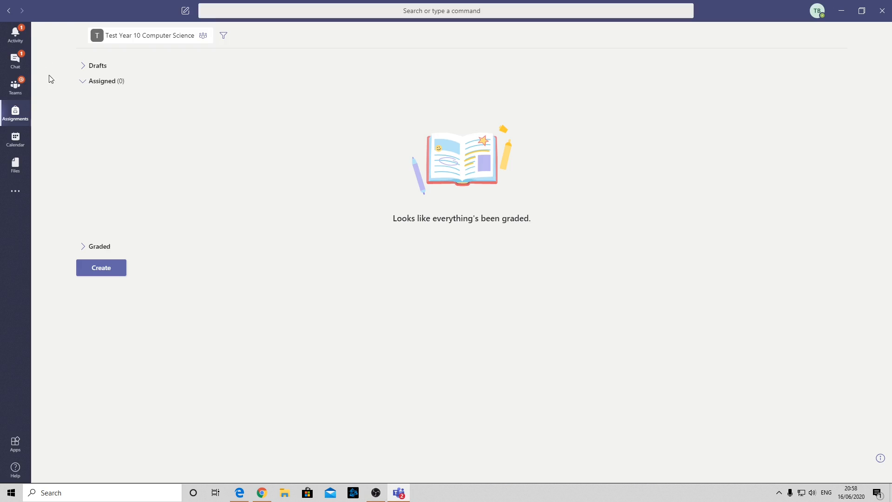
click(7, 90)
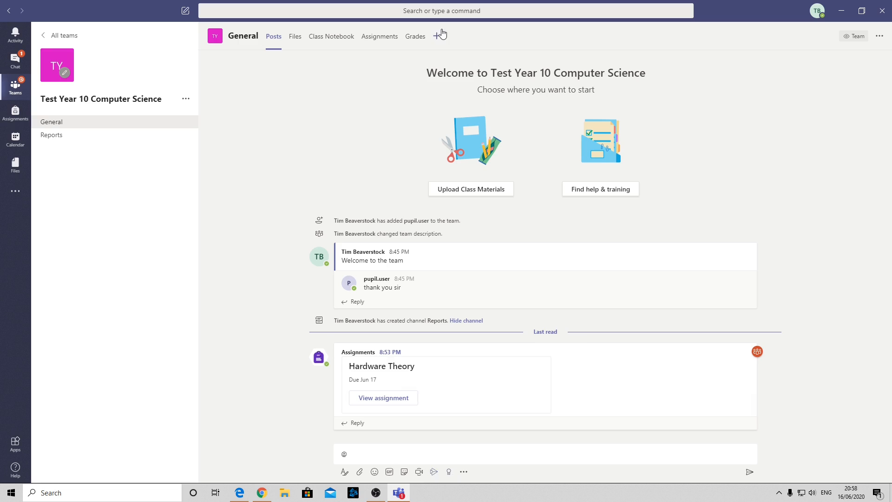
click(436, 36)
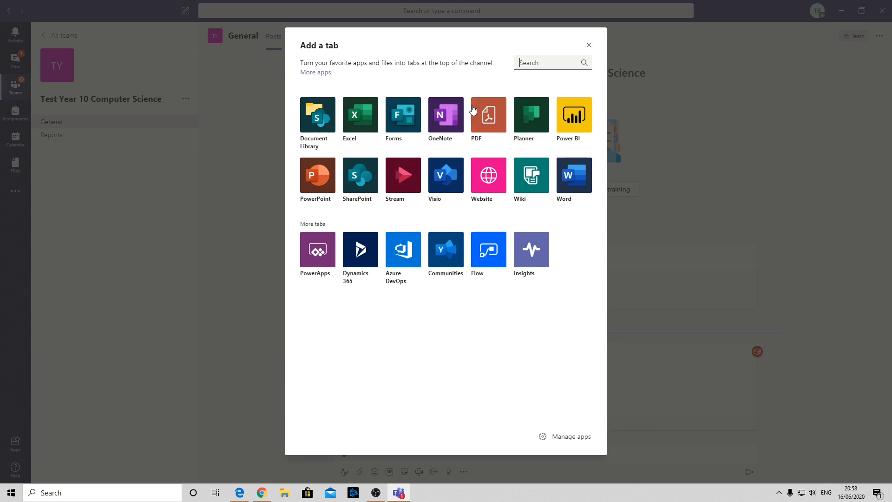
click(395, 181)
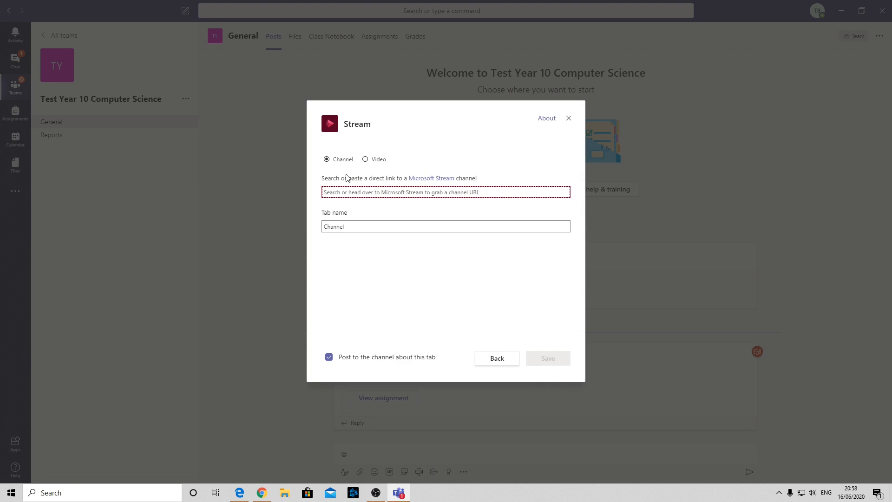
Try a single video as the tab's content by searching the Stream videos for "hard".
click(365, 160)
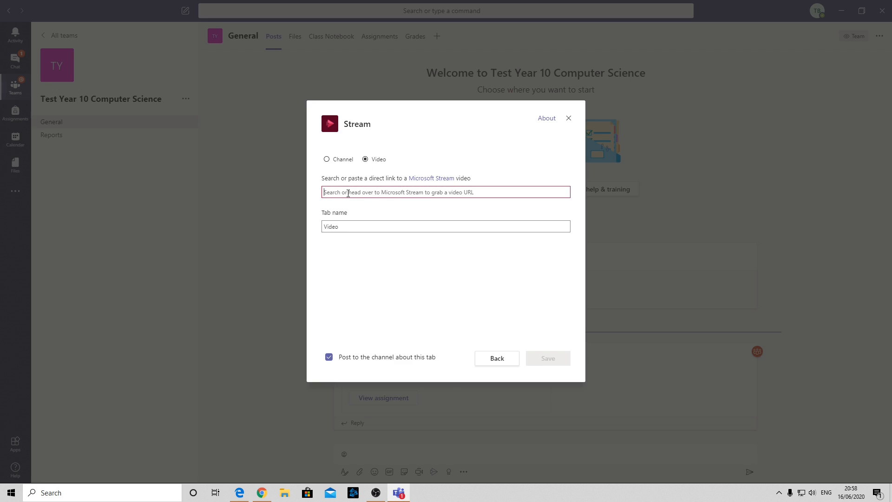
text(har)
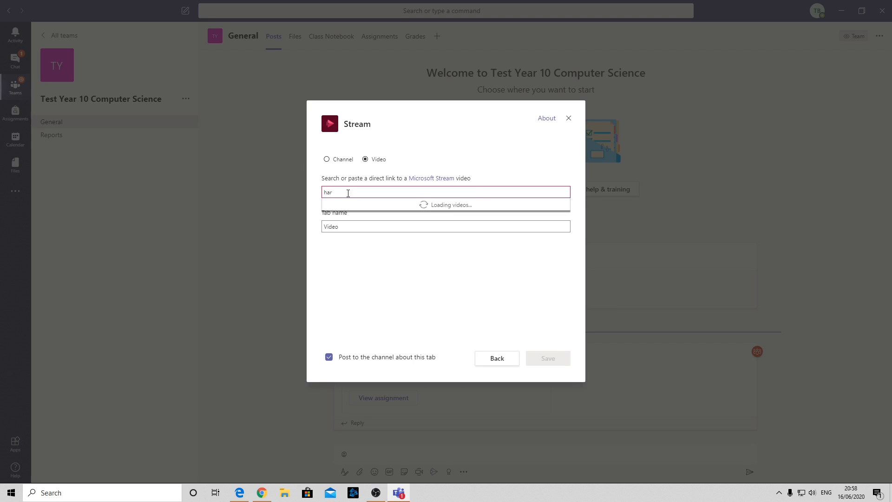
text(d)
Use a Stream channel instead: search for "unit 1", choose Unit 1 Communication, save the tab with a channel post, and open it.
click(326, 159)
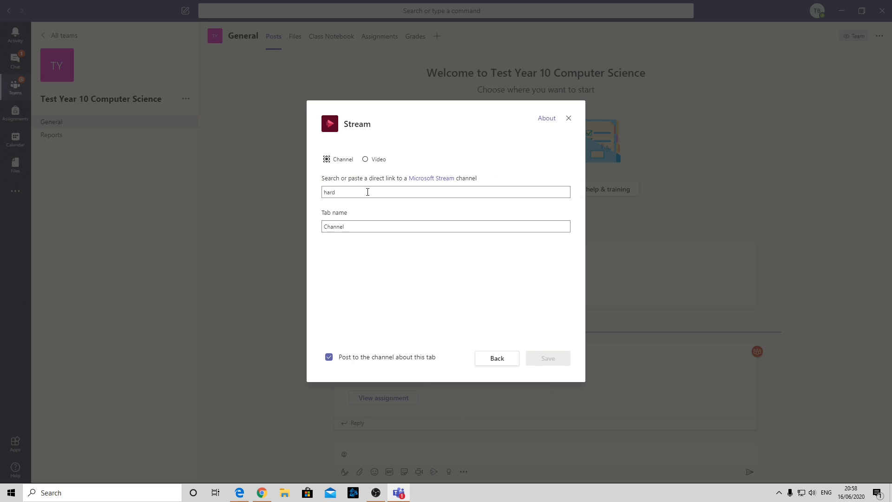
click(332, 191)
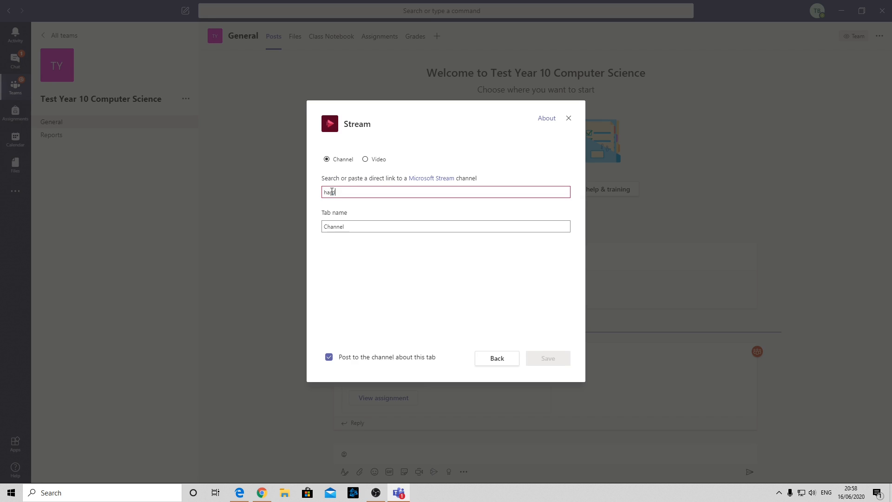
text(unit)
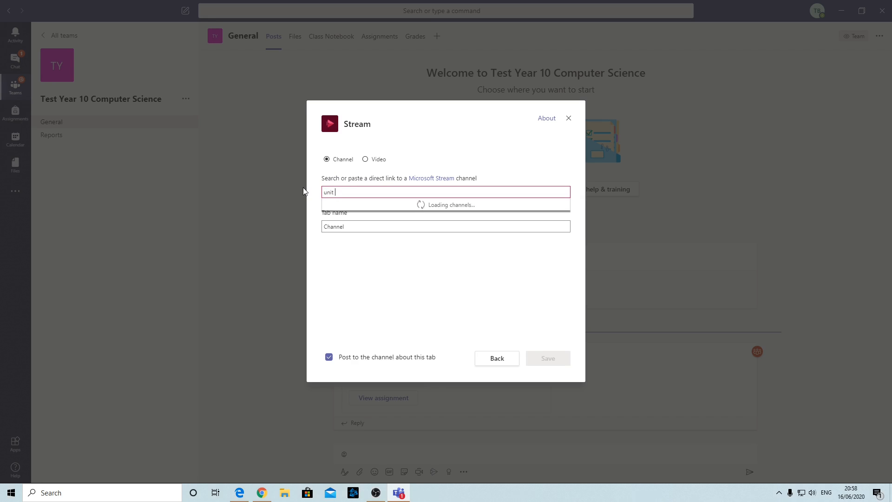
text( 1)
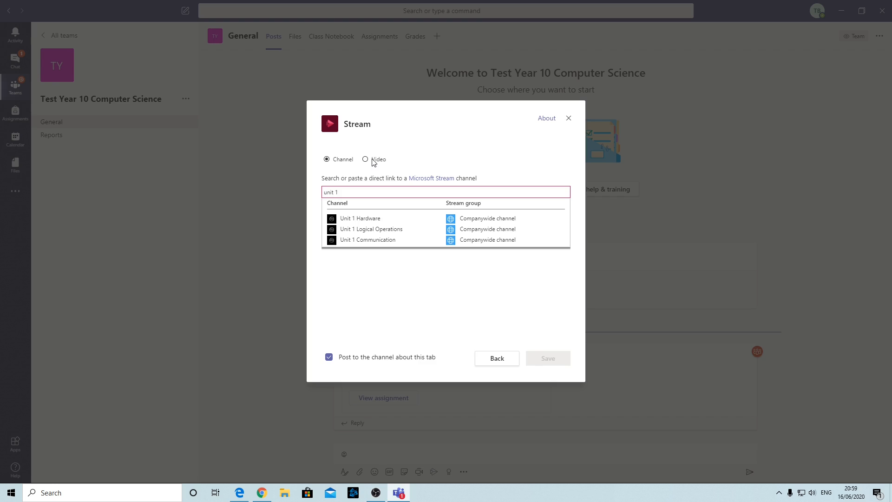
click(369, 243)
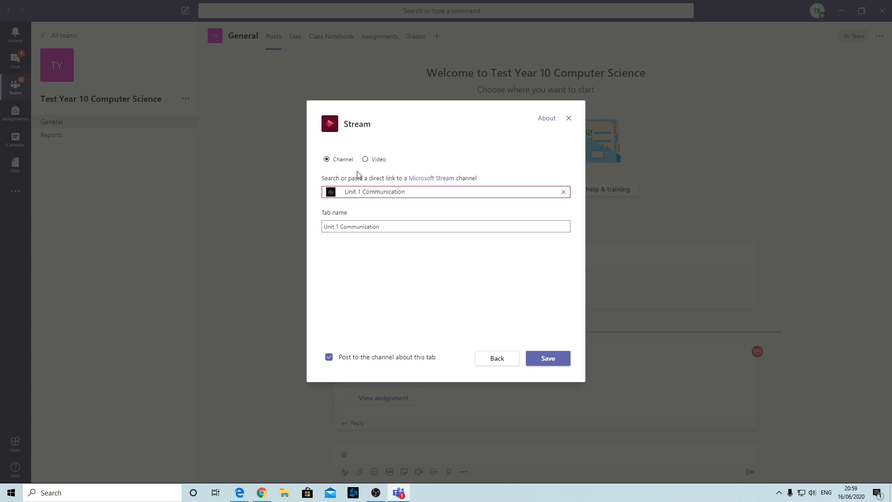
click(529, 358)
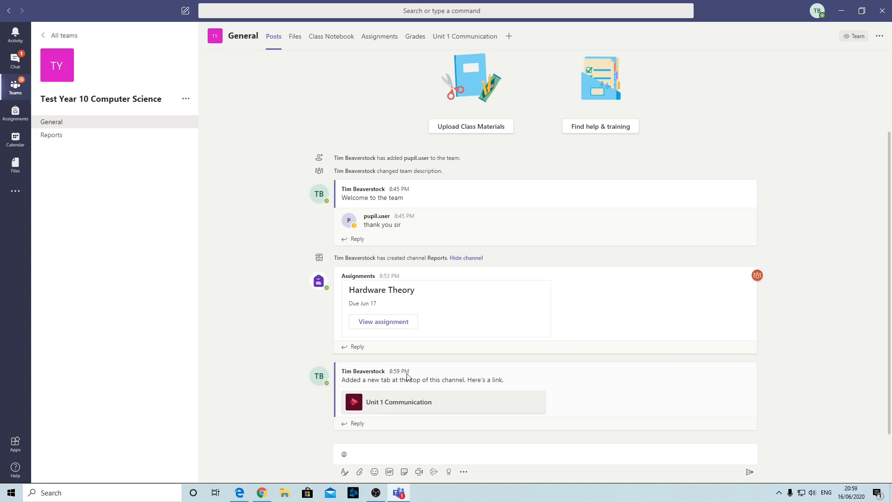
click(399, 403)
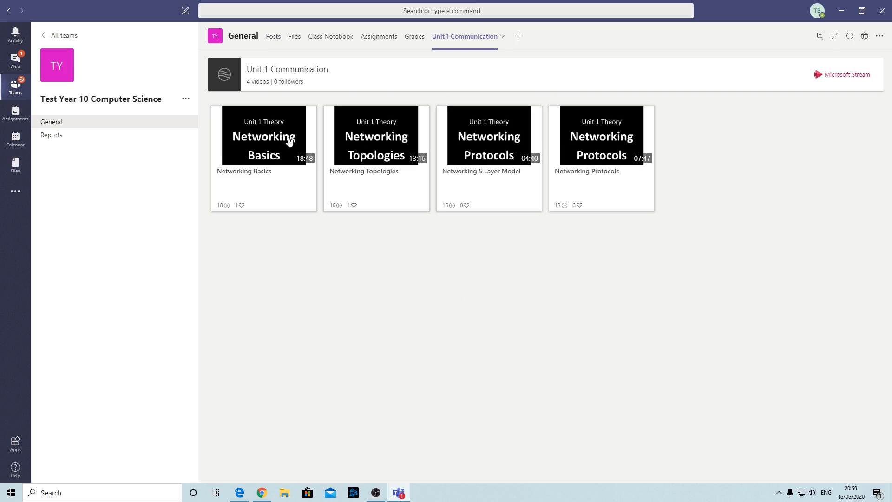
Switch to the pupil's Teams in Edge, open the Unit 1 Communication tab and play the Networking Basics video.
click(239, 492)
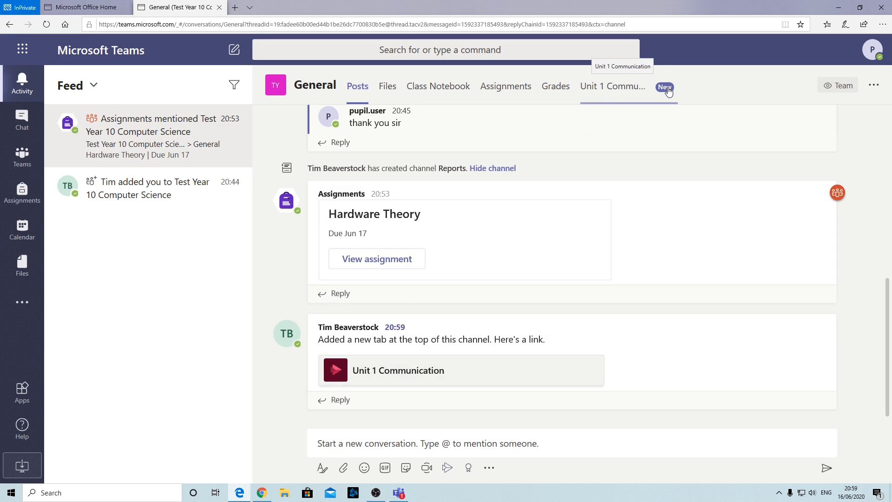
click(647, 95)
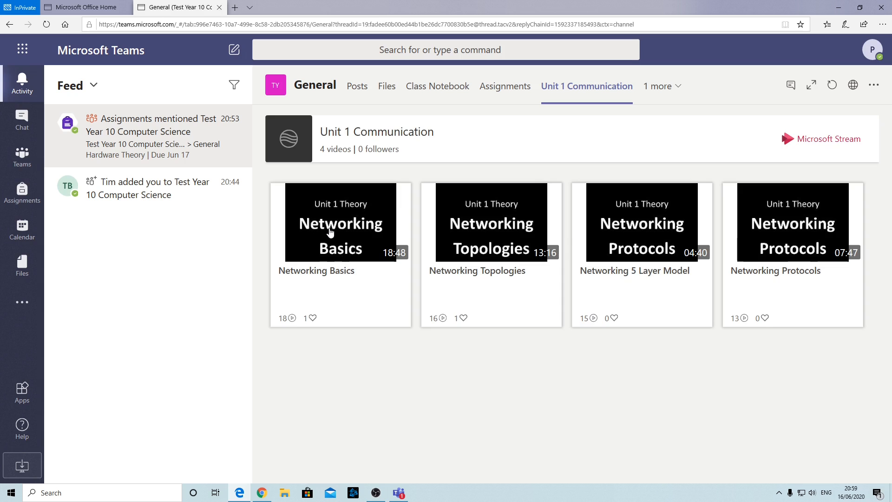
click(329, 229)
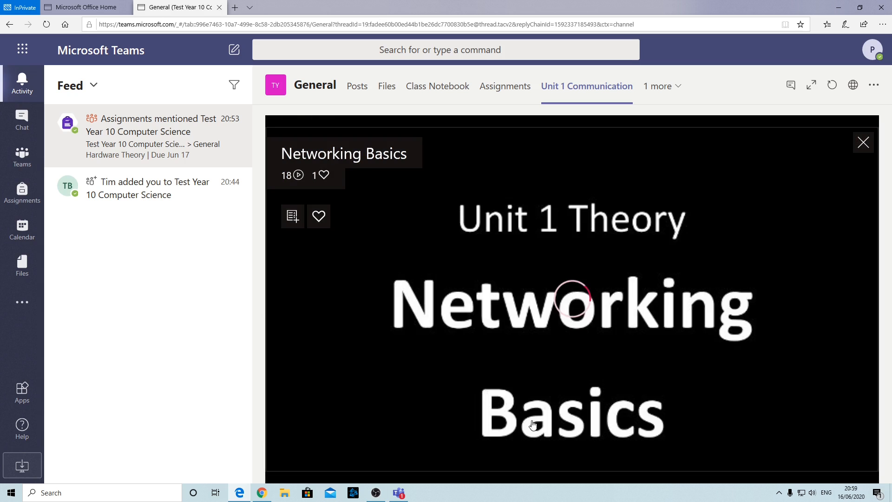